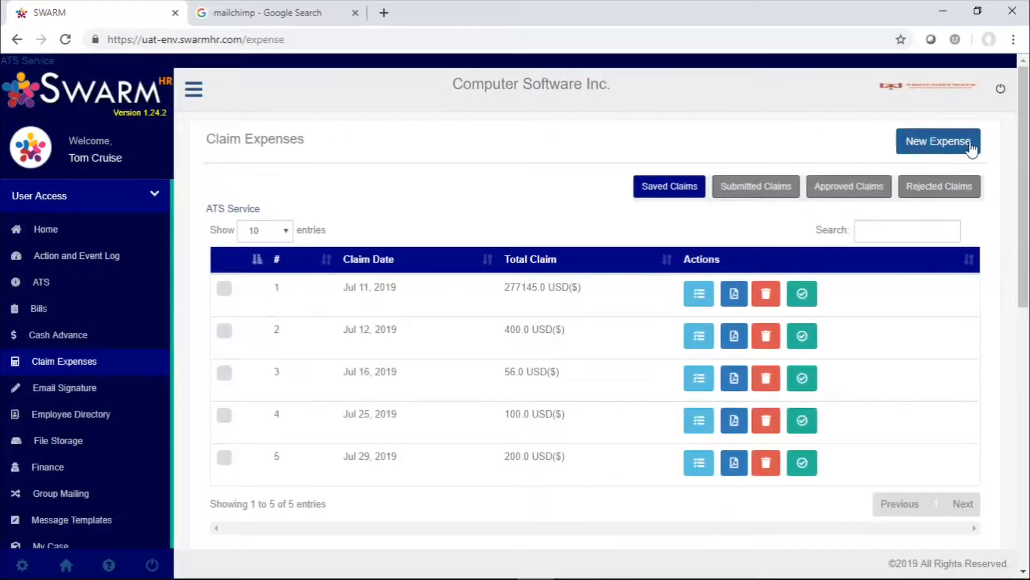
Start a new expense claim with bill date 2019-07-30, type Food, cost 20.0 and description "Lunch".
click(943, 149)
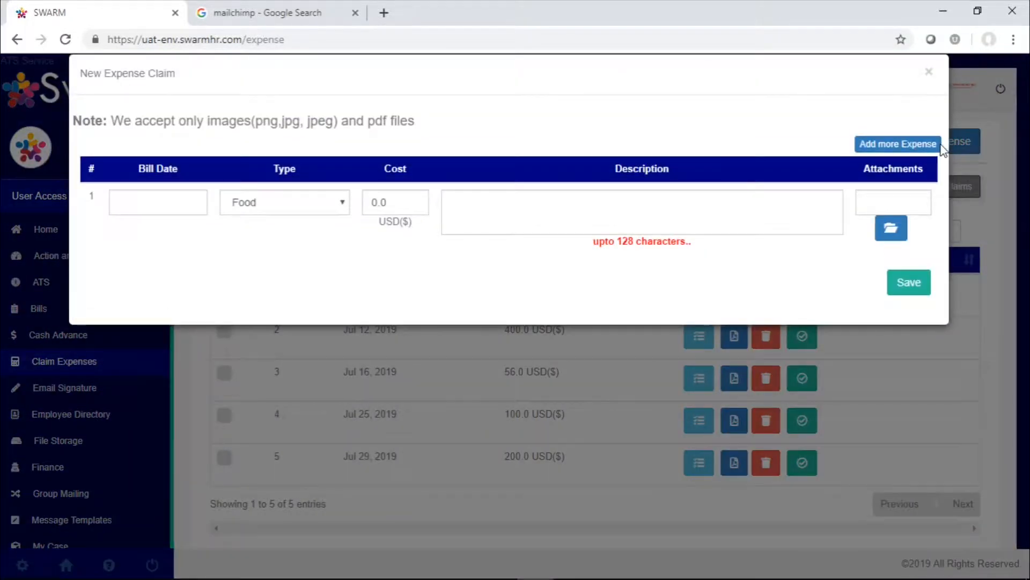
click(152, 203)
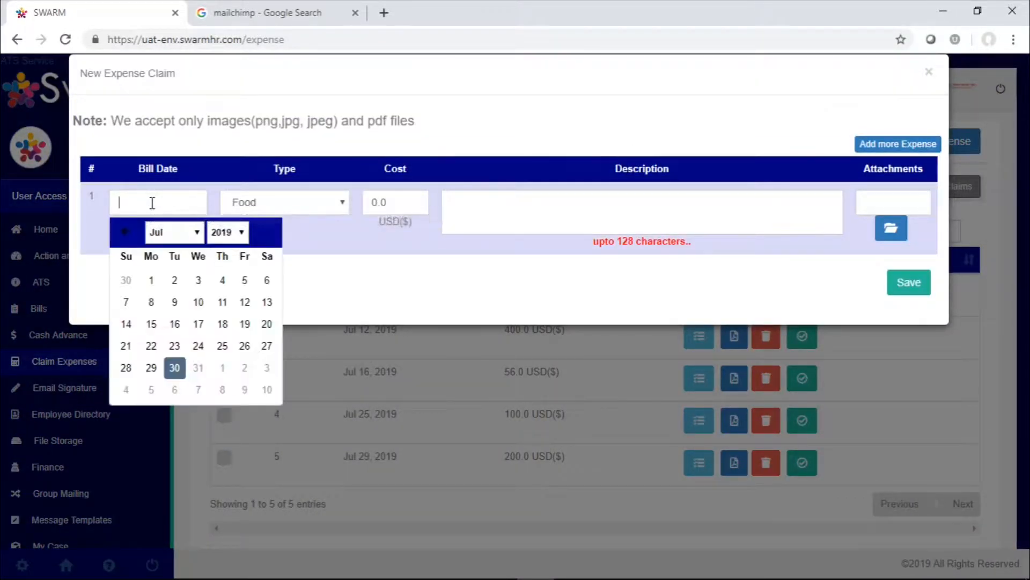
click(174, 368)
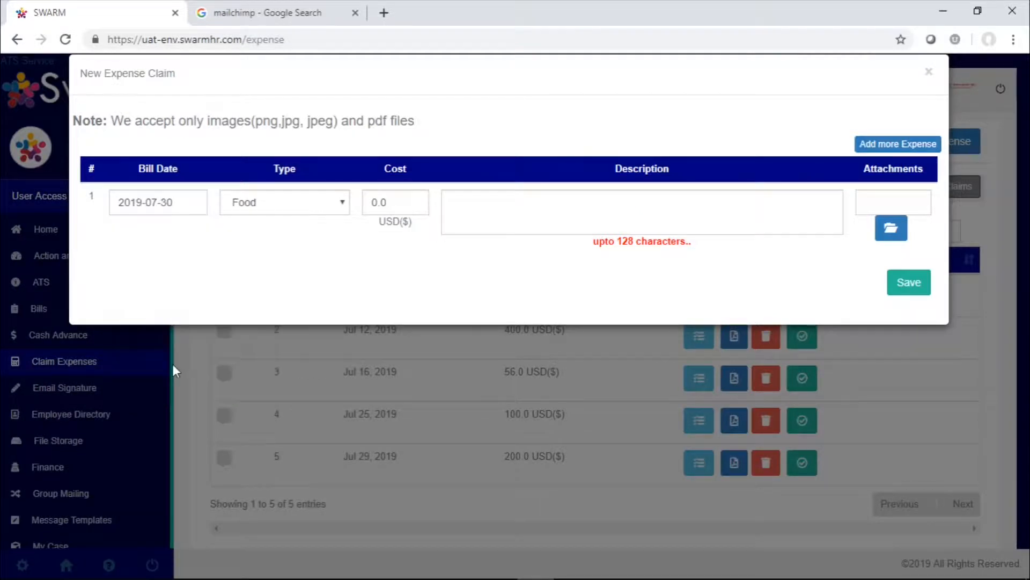
click(293, 209)
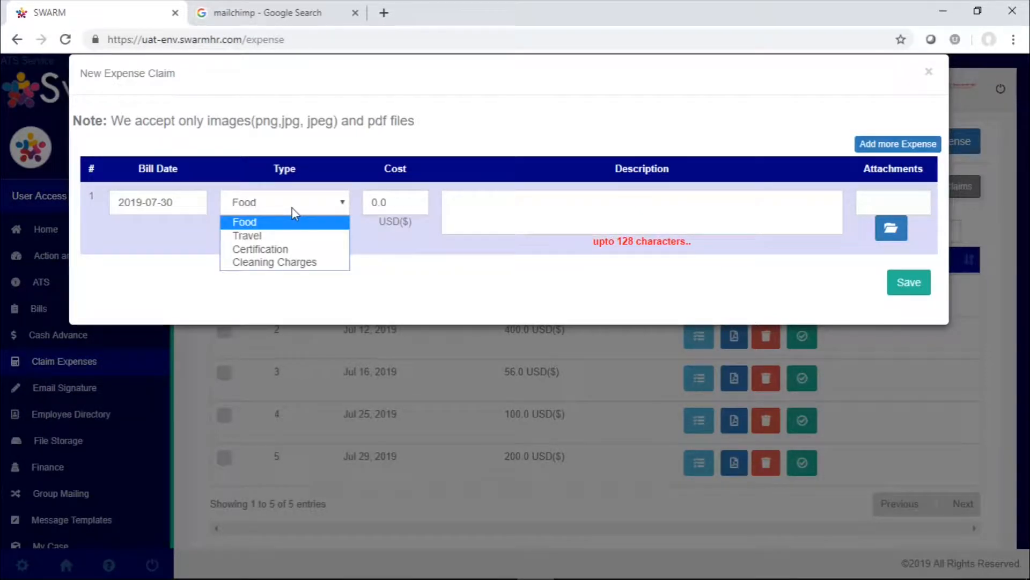
click(292, 209)
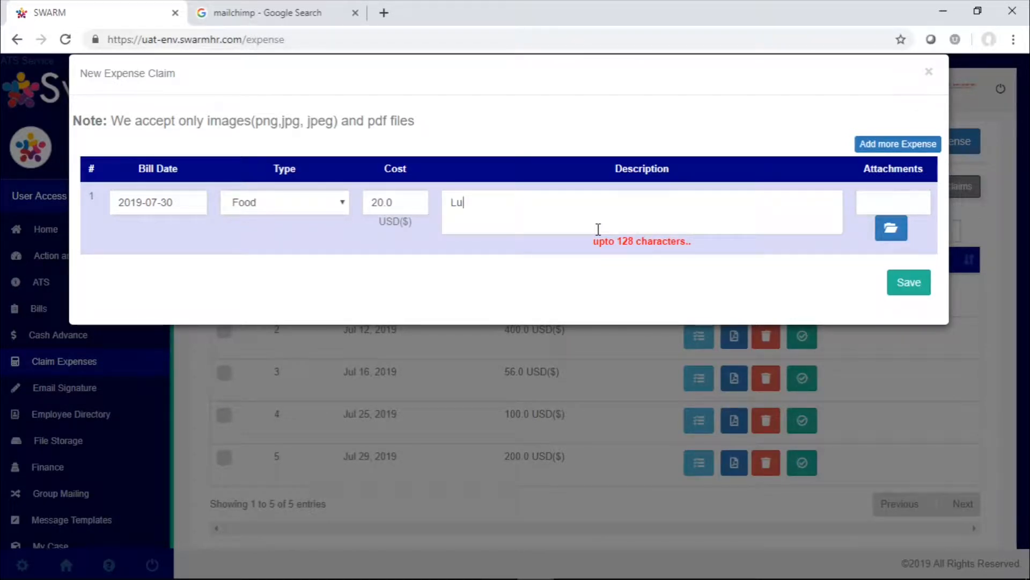
text(nch)
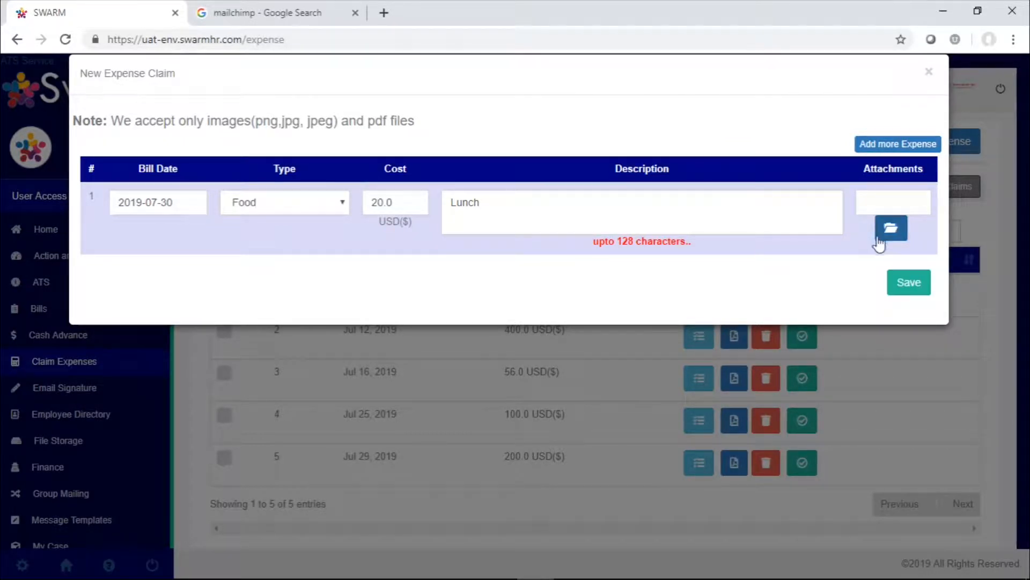
Attach the Capture image from the Desktop folder to the lunch expense and save the claim.
click(897, 231)
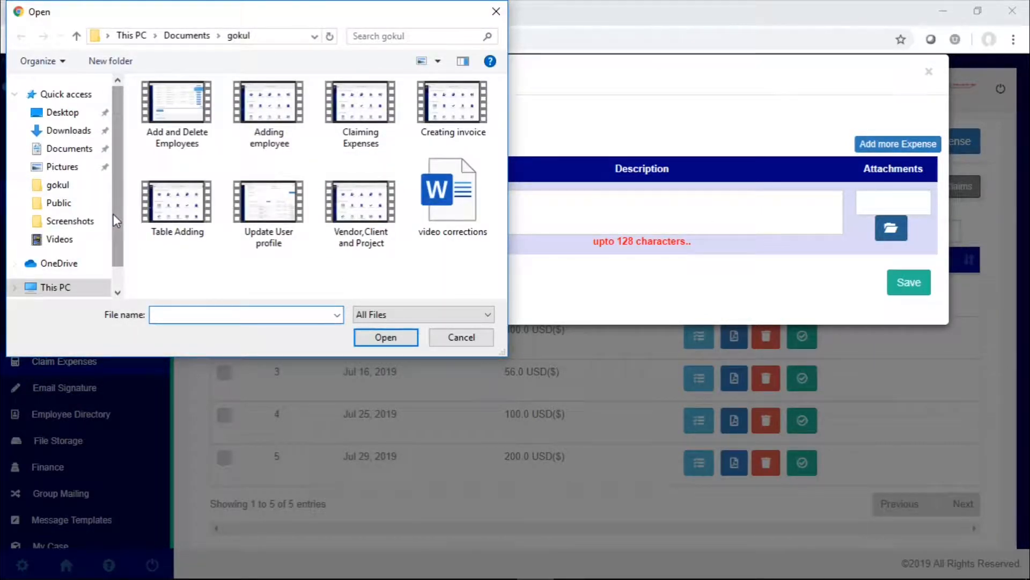
click(66, 150)
scroll(305, 218, down, 3)
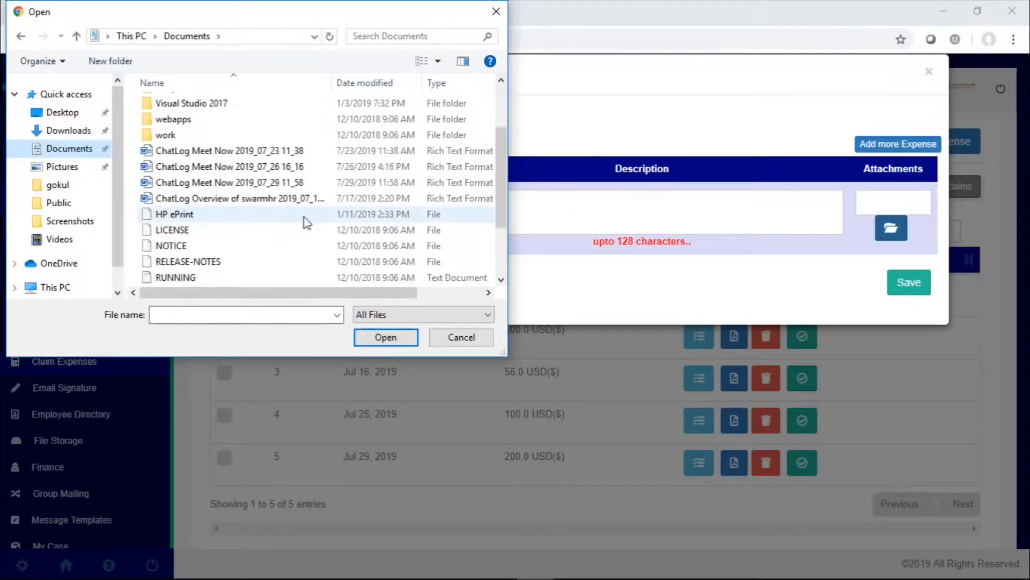
click(59, 111)
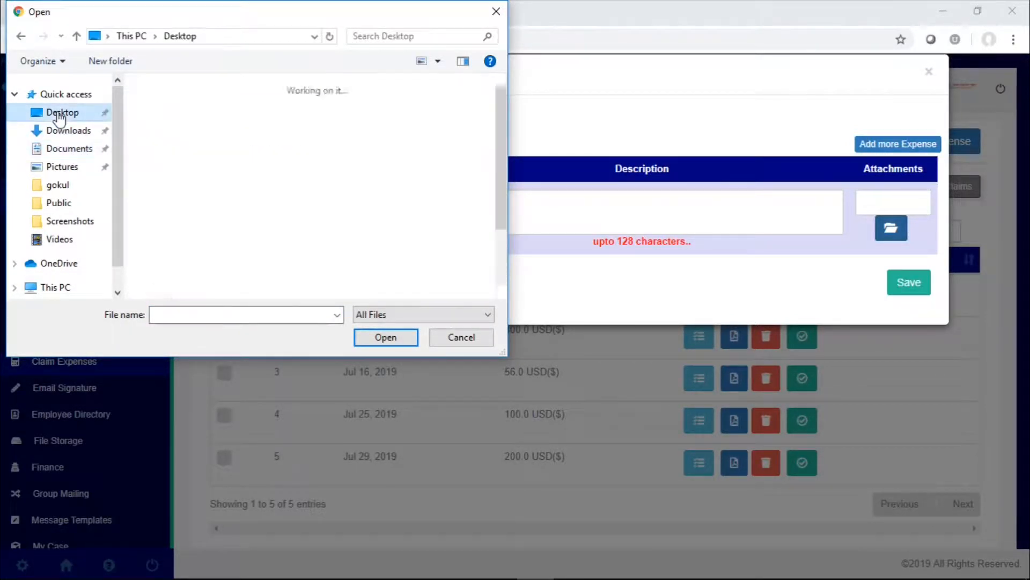
click(266, 108)
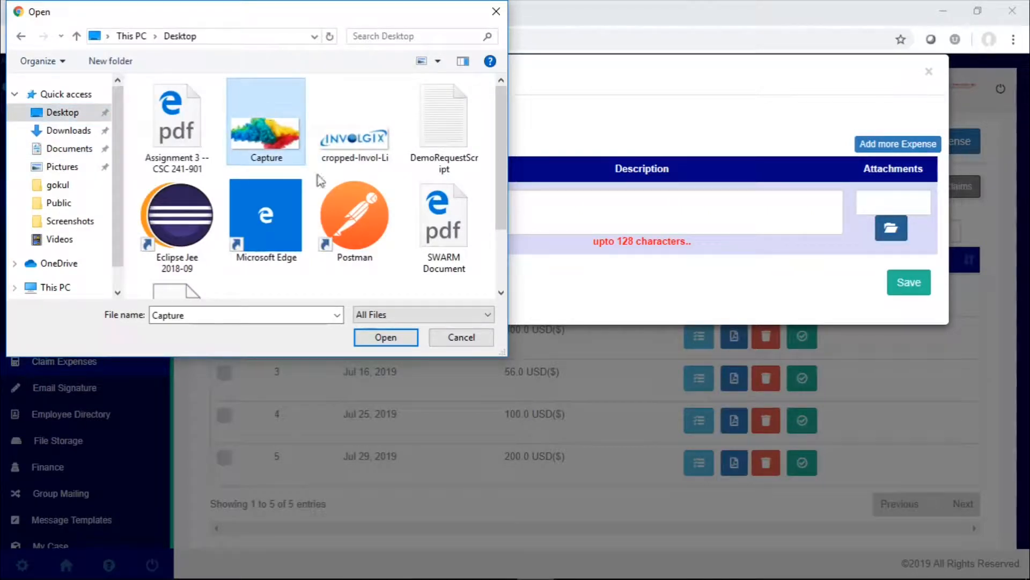
click(384, 338)
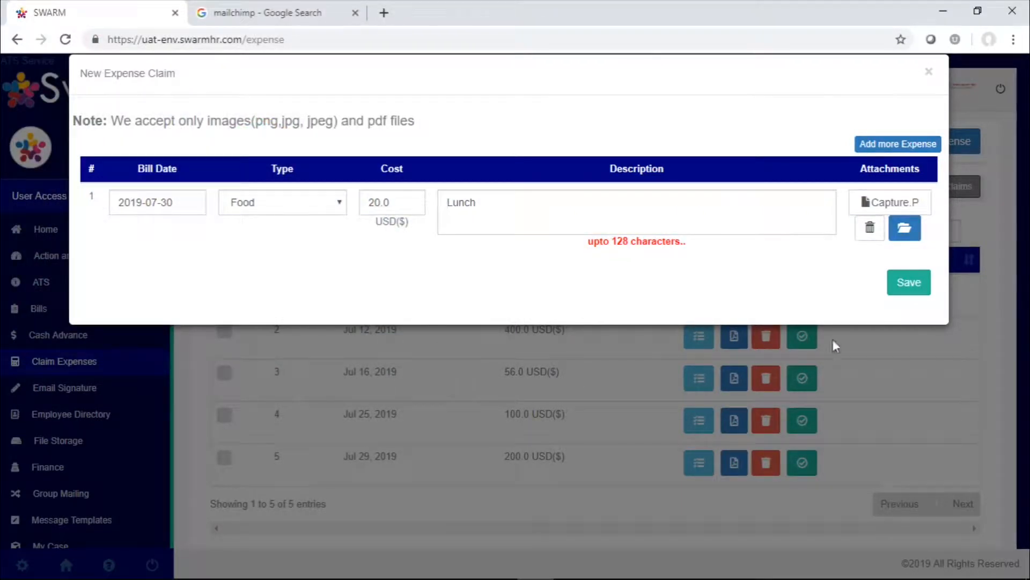
click(916, 274)
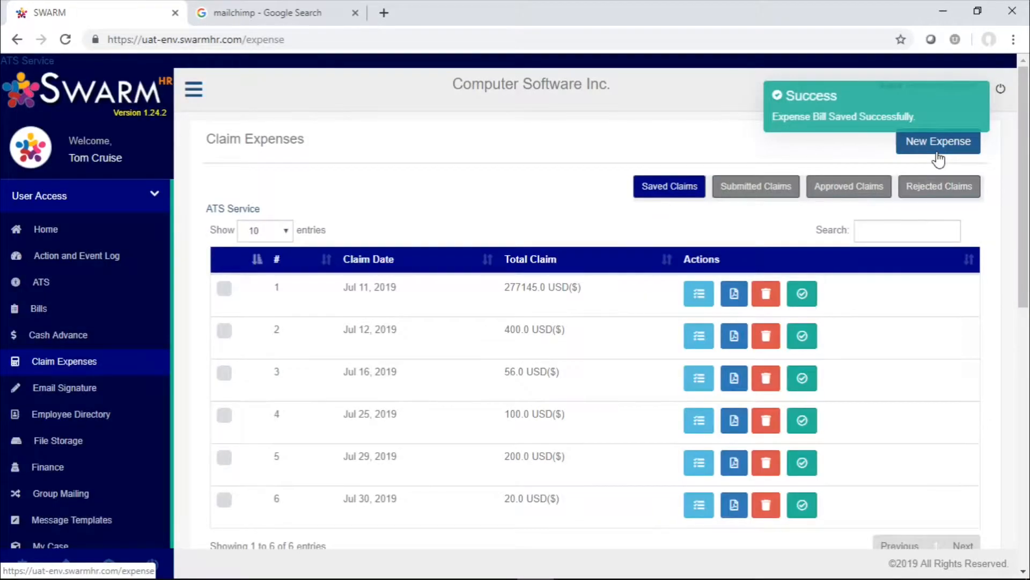
Start another expense claim with bill date 2019-07-30, type Food, cost 25.0 and description "Dinner".
click(938, 145)
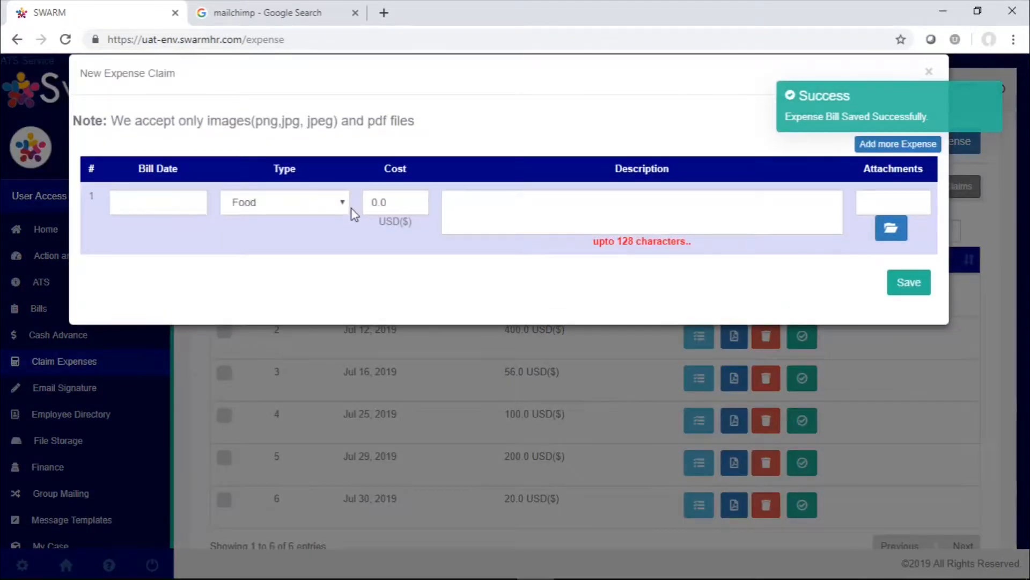
click(167, 209)
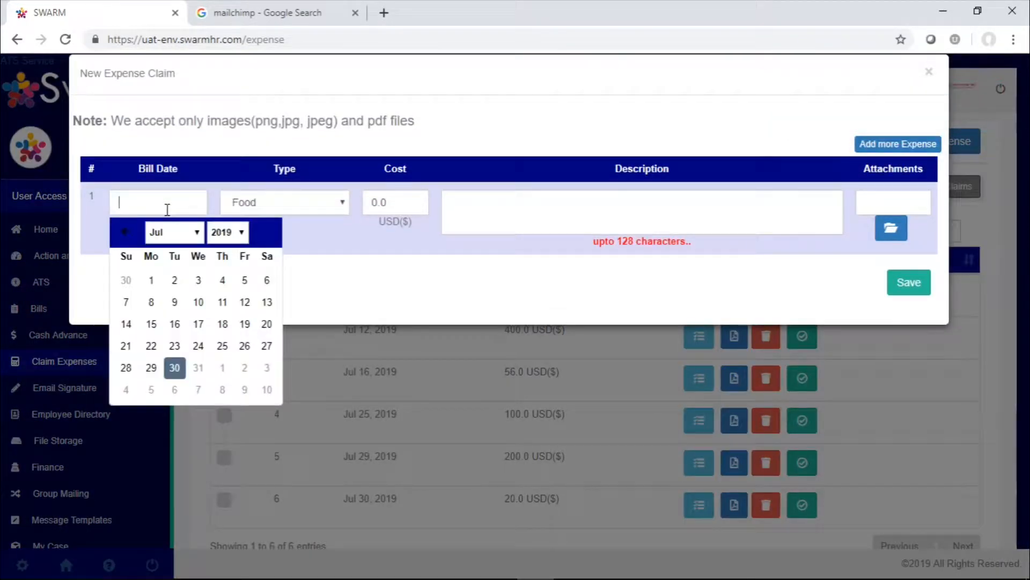
click(174, 367)
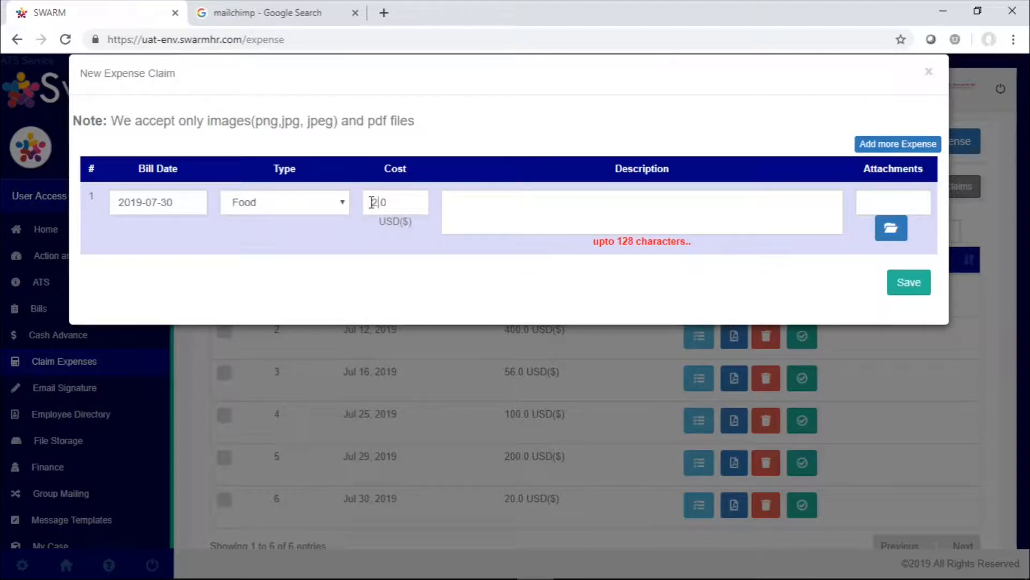
click(491, 226)
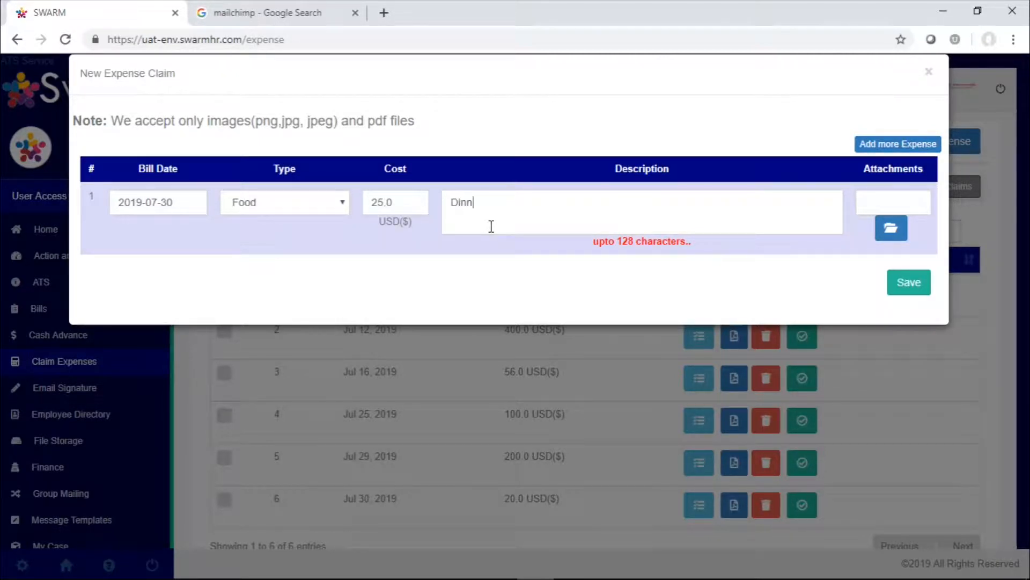
Attach the Capture image to the dinner expense and save the claim.
click(888, 229)
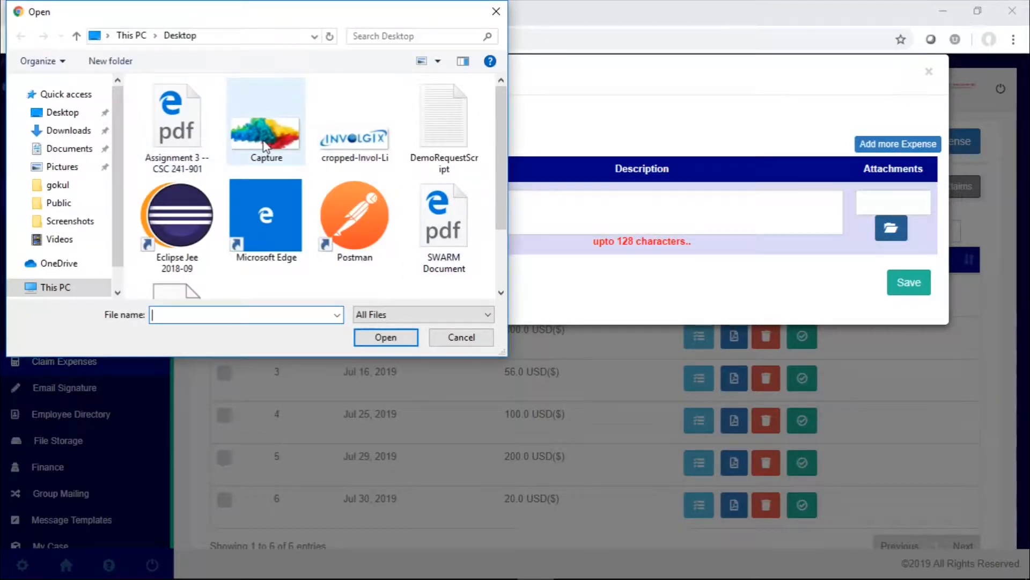
click(264, 145)
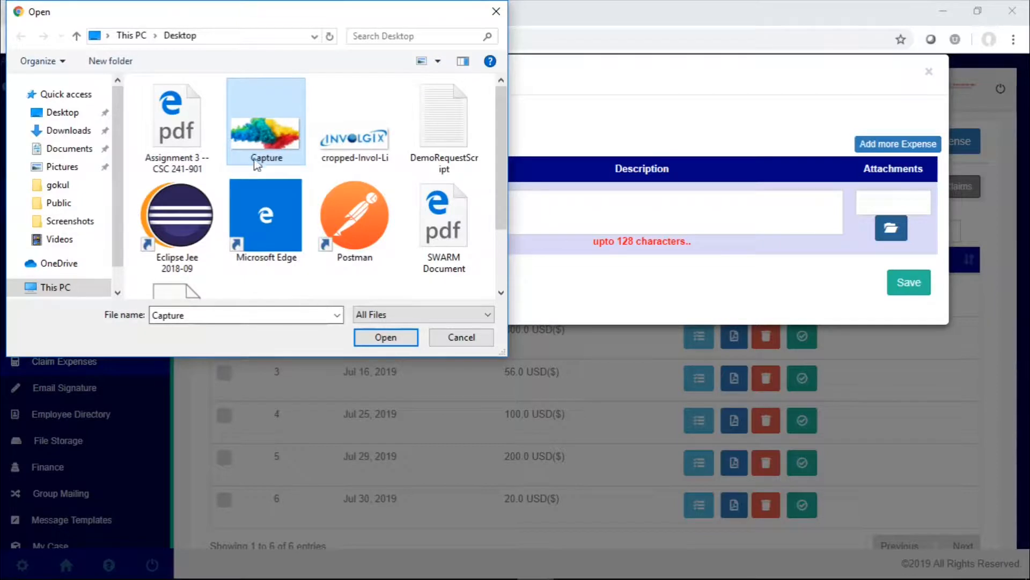
click(397, 337)
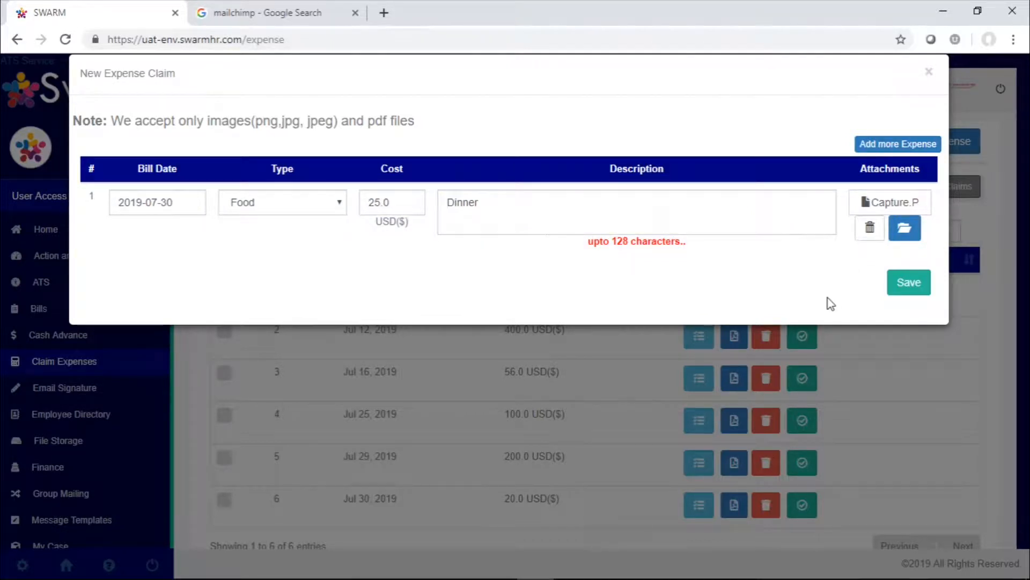
click(916, 283)
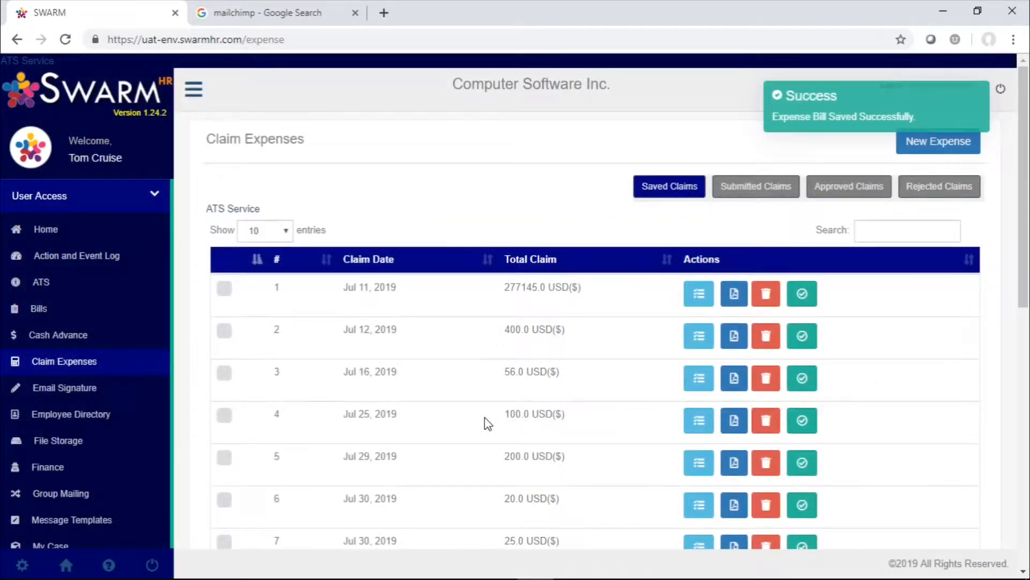
Merge the 20.0 and 25.0 USD saved claims dated Jul 30, 2019, and view the merged claim's expense details.
scroll(484, 417, down, 2)
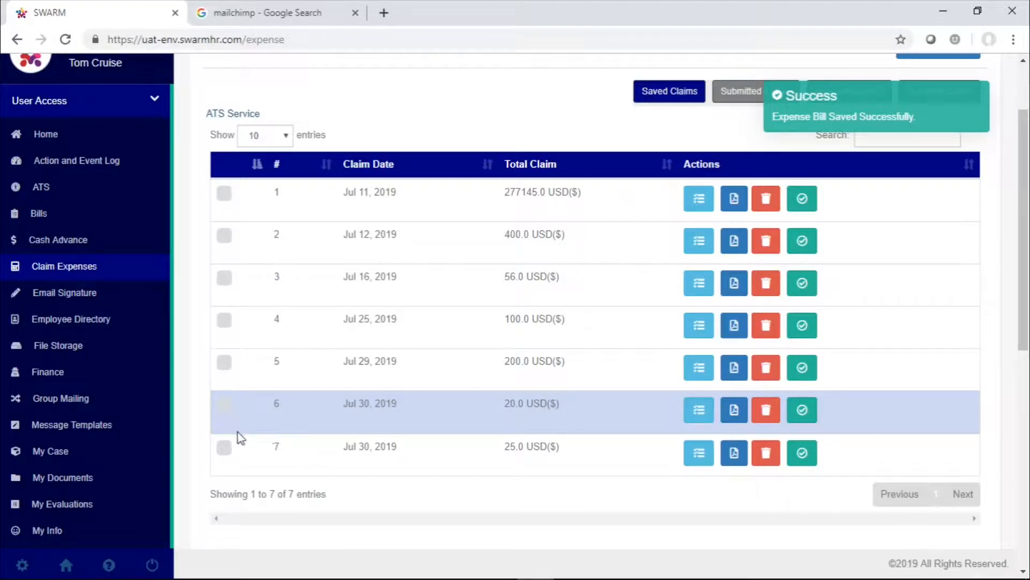
click(225, 407)
click(224, 456)
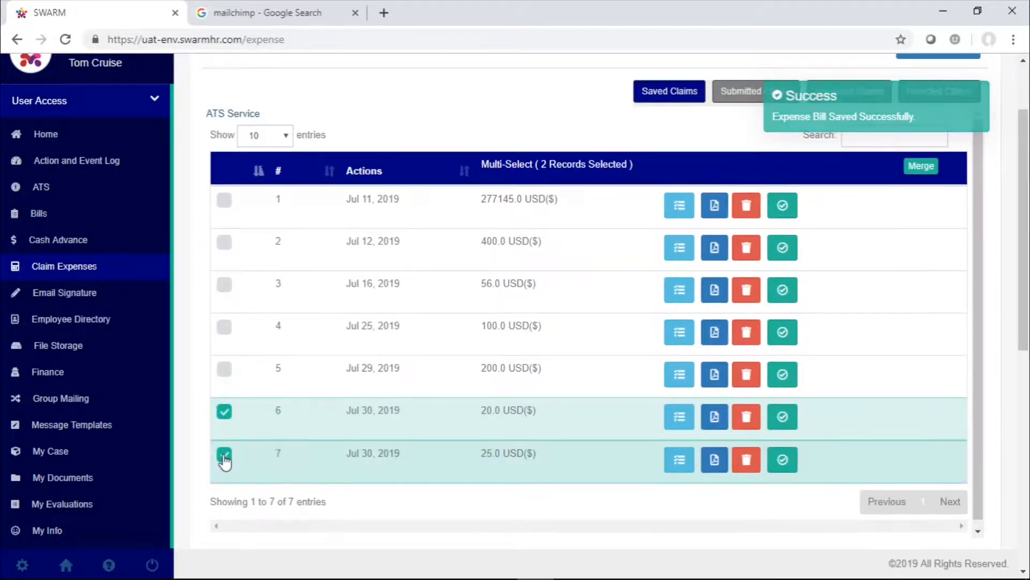
scroll(722, 152, up, 2)
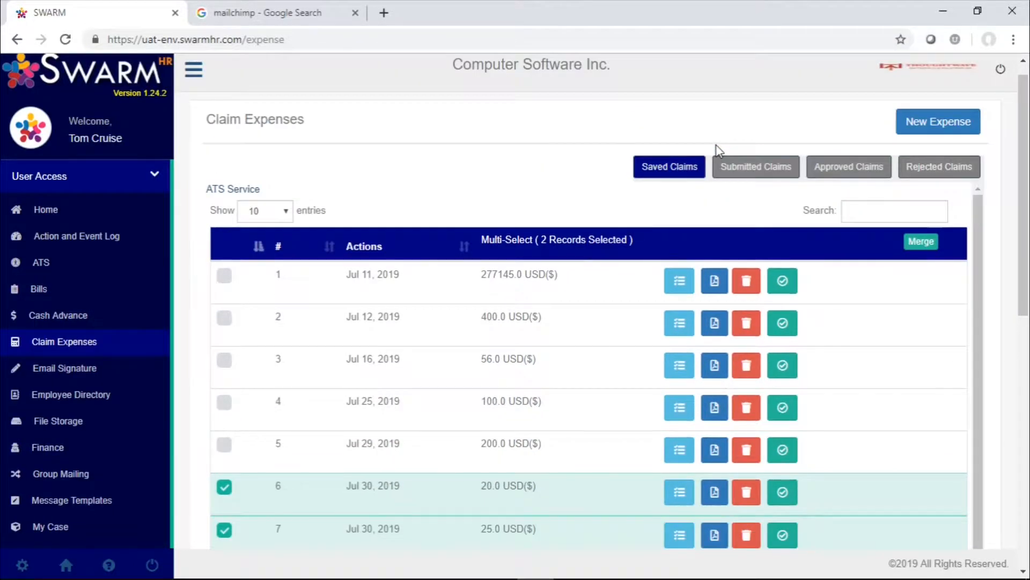
scroll(719, 150, down, 2)
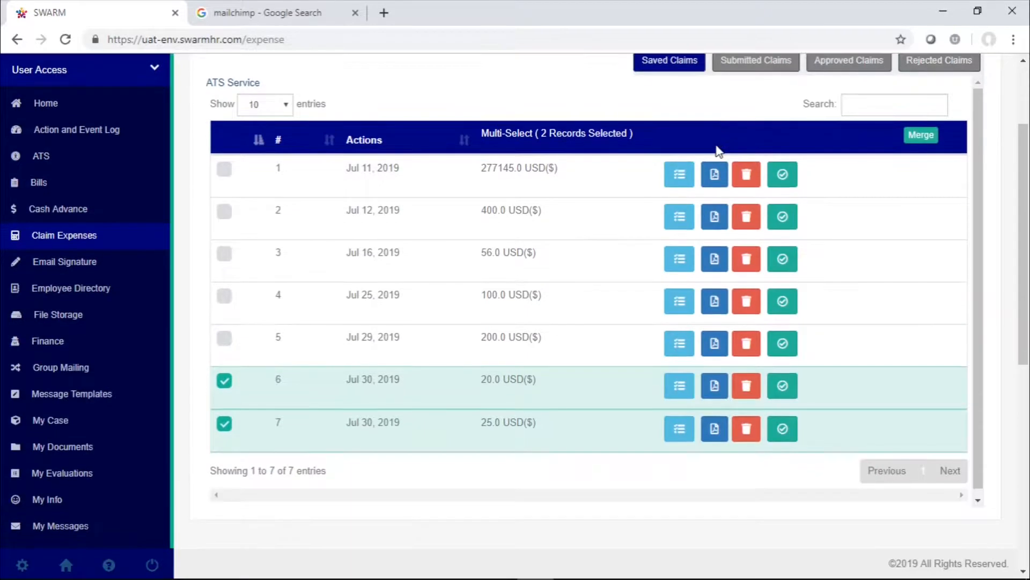
click(922, 135)
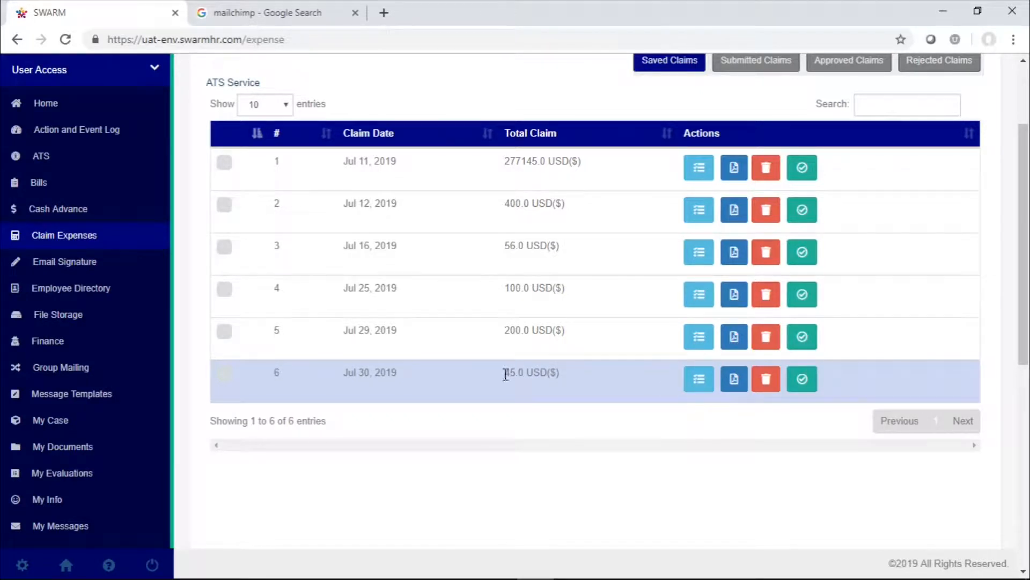
click(695, 380)
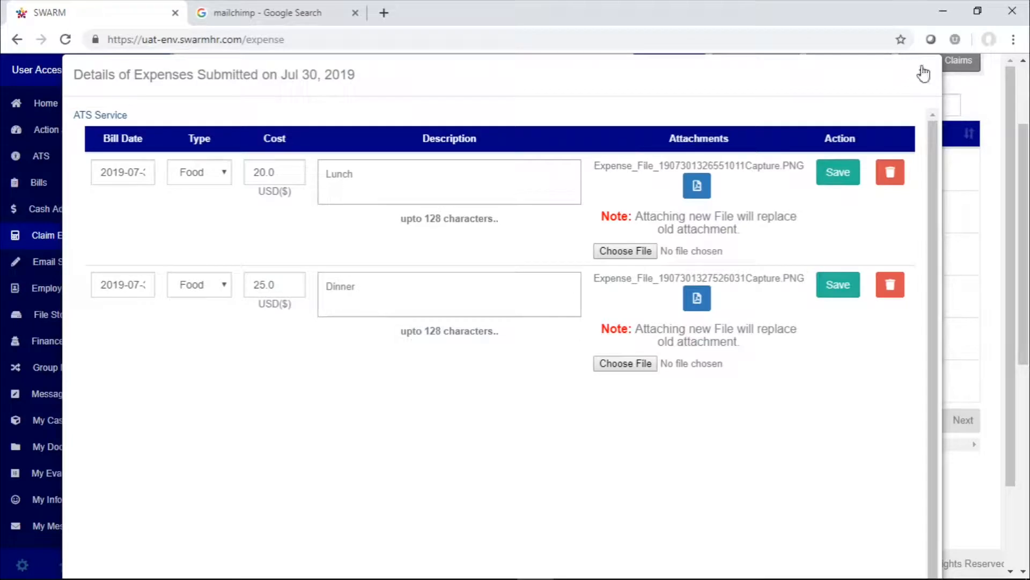
click(923, 73)
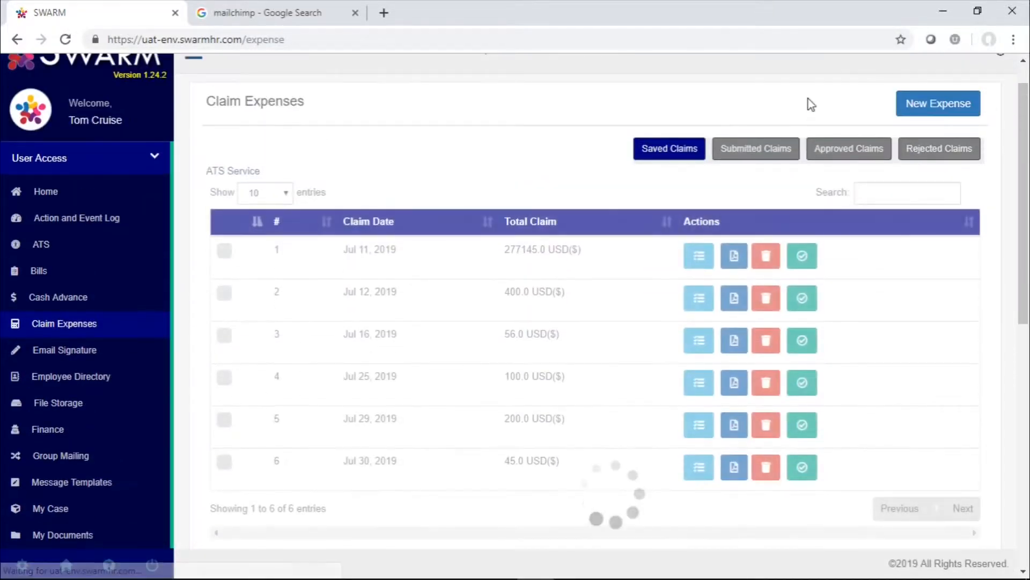
Start a new expense claim with bill date 2019-07-30, type Travel, cost 200.0 and description "California".
click(950, 103)
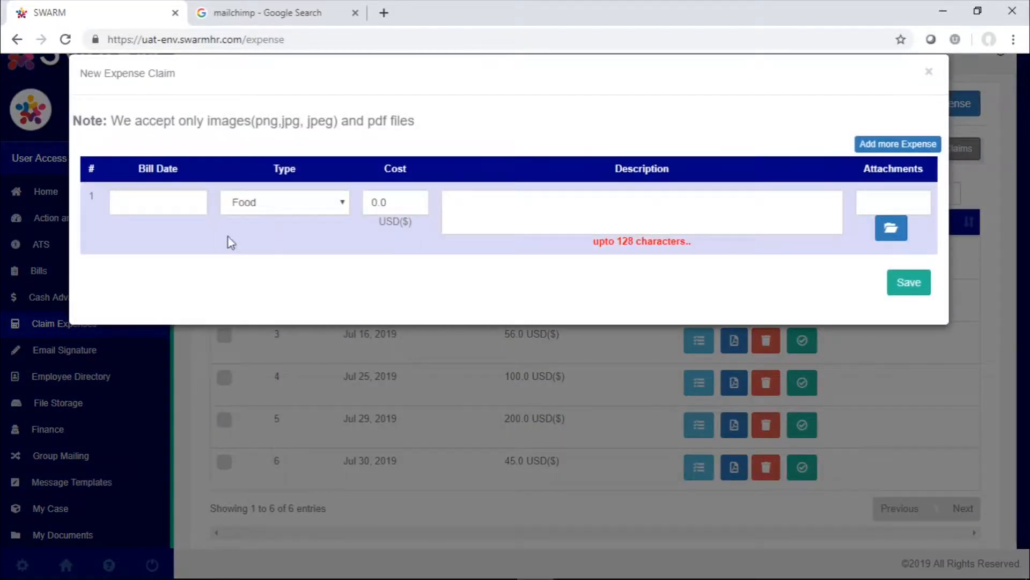
click(116, 201)
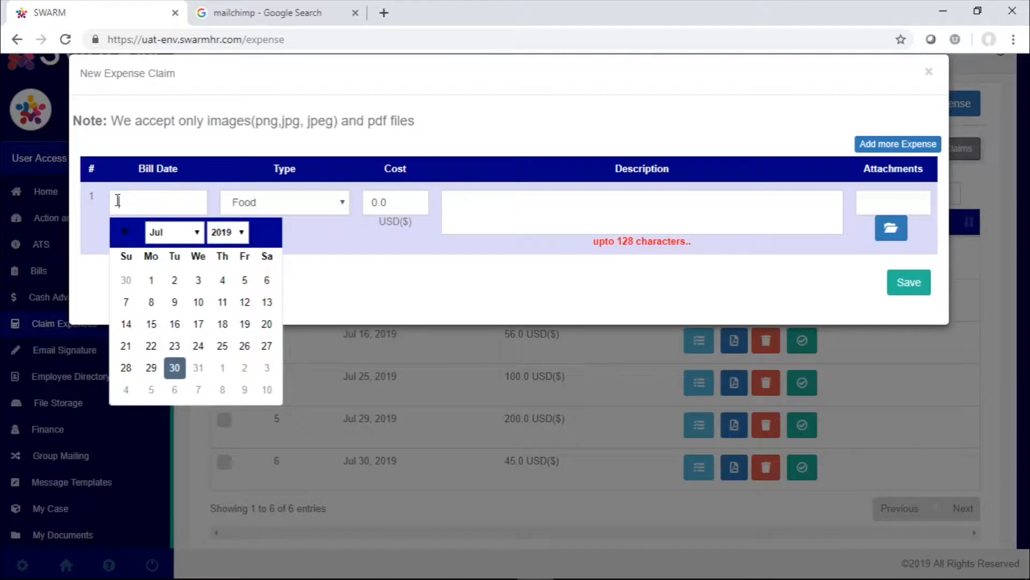
click(182, 366)
click(296, 202)
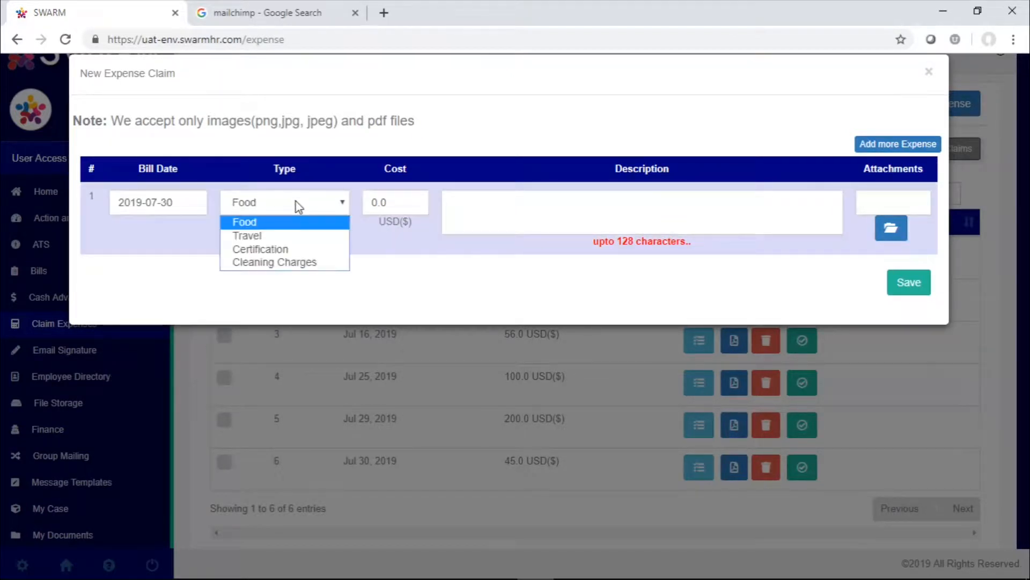
click(288, 236)
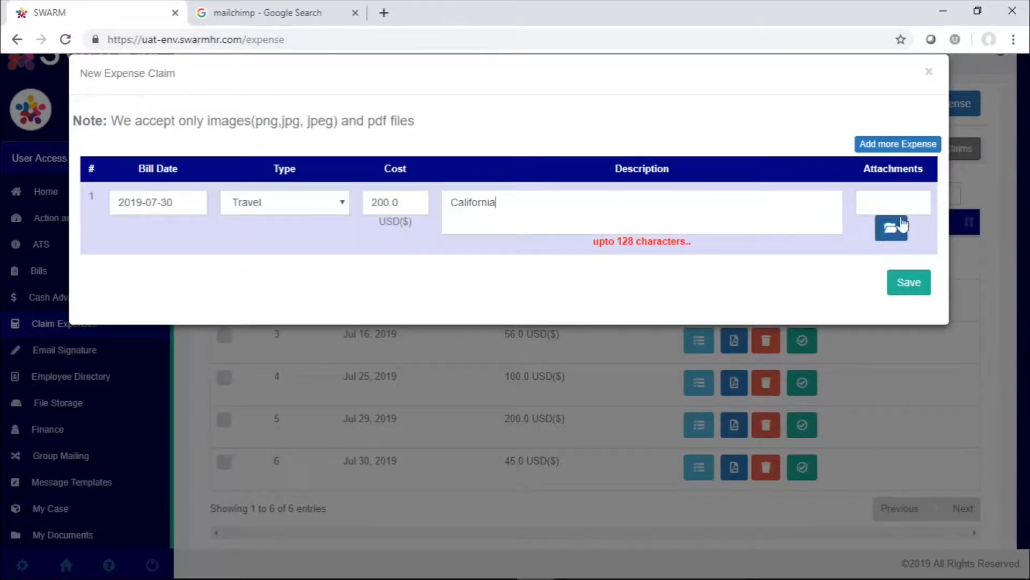
Attach the Capture image to the California travel expense and add a second expense row to the claim.
click(887, 231)
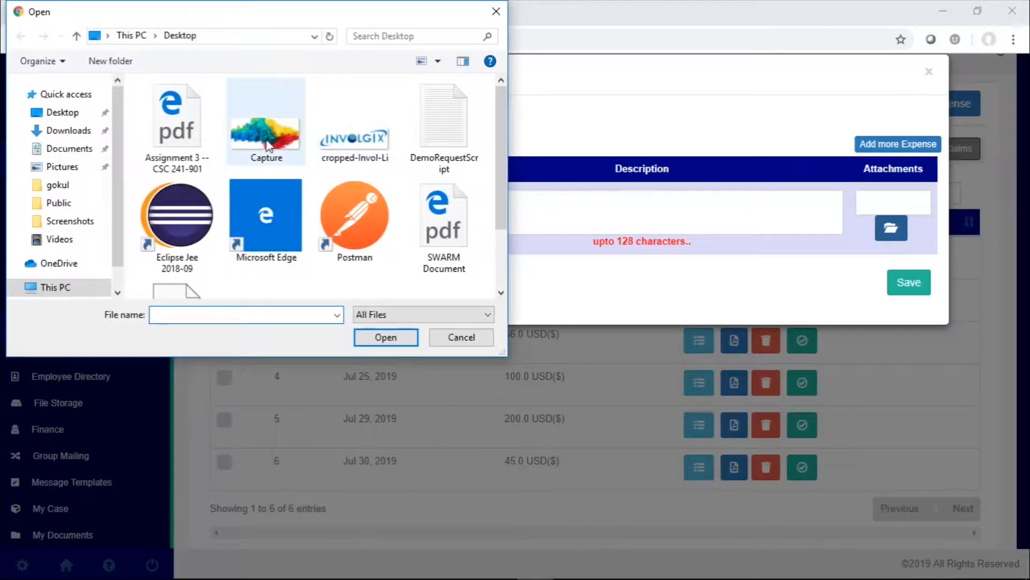
click(268, 143)
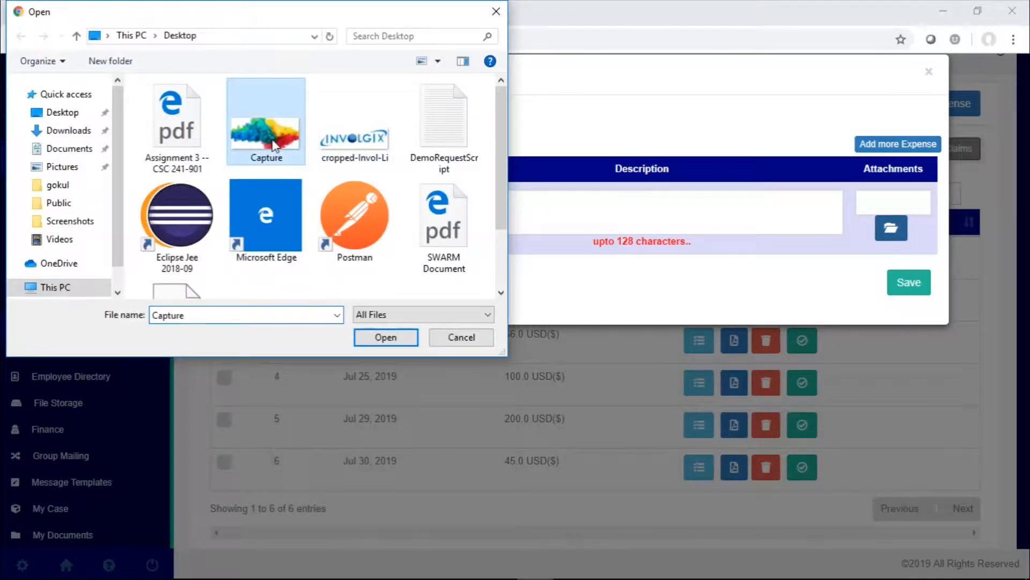
click(392, 342)
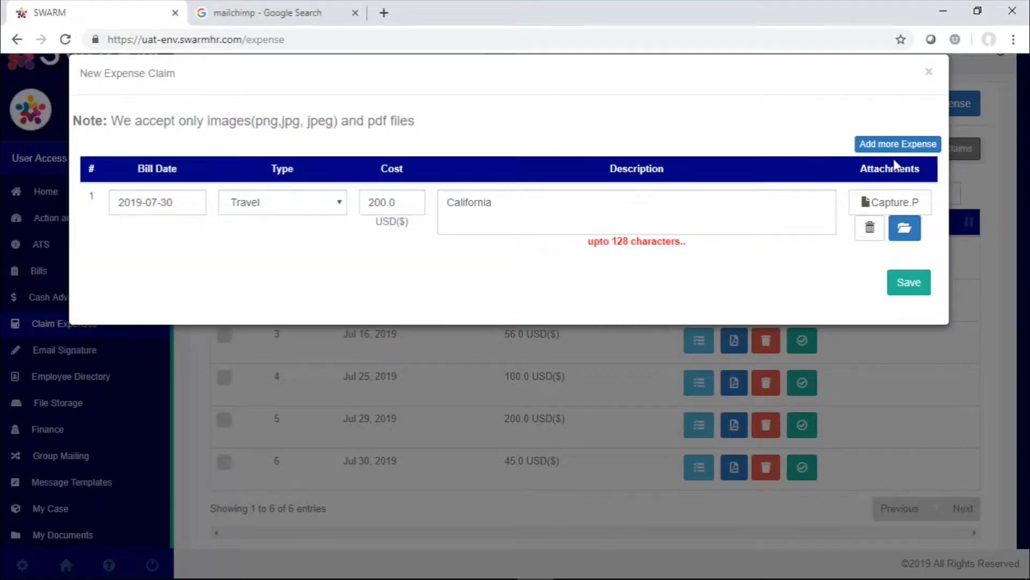
click(889, 146)
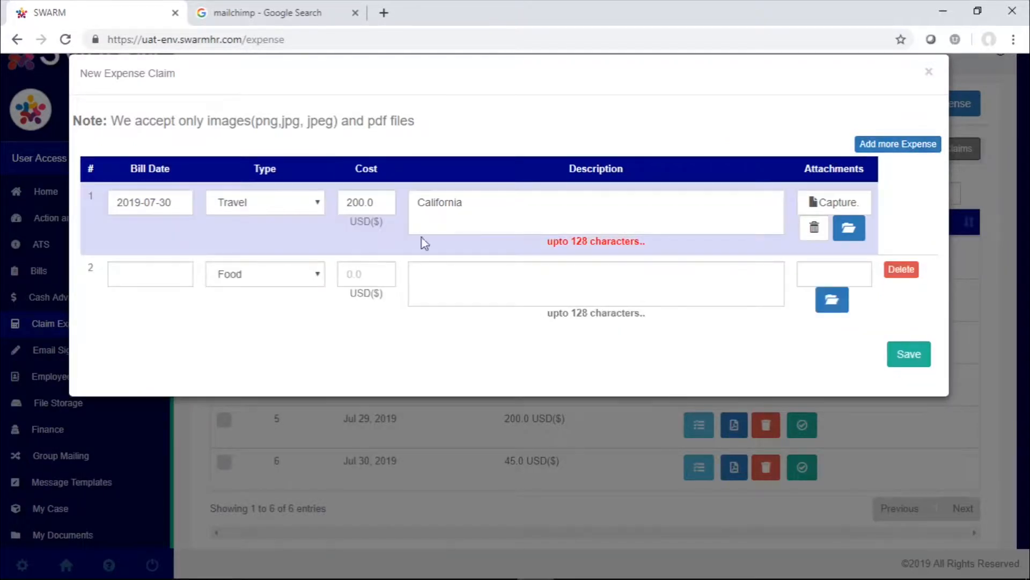
Fill in the second expense row with bill date 2019-07-30, type Food, cost 10.0 and description "Breakfast".
click(168, 281)
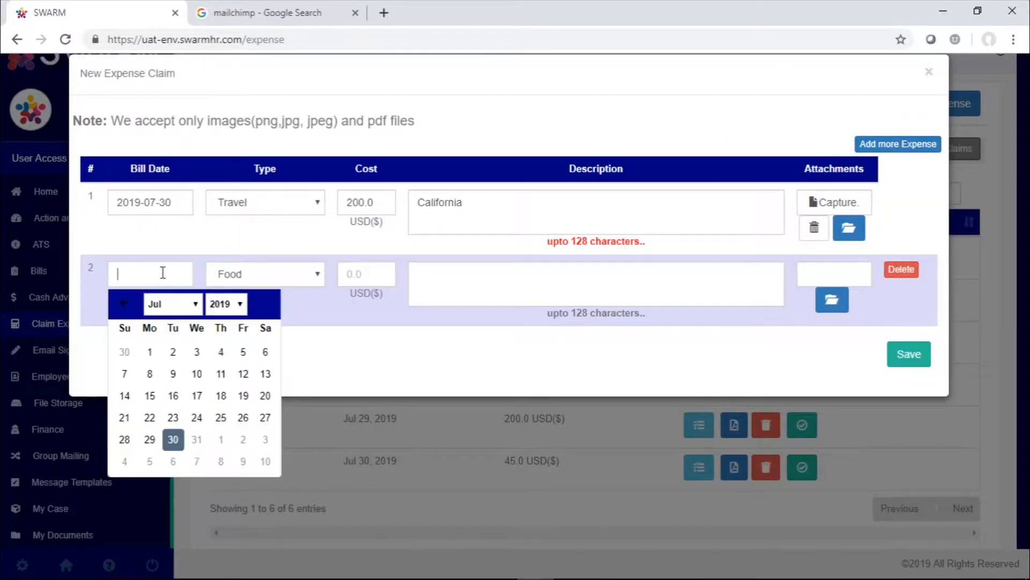
click(173, 440)
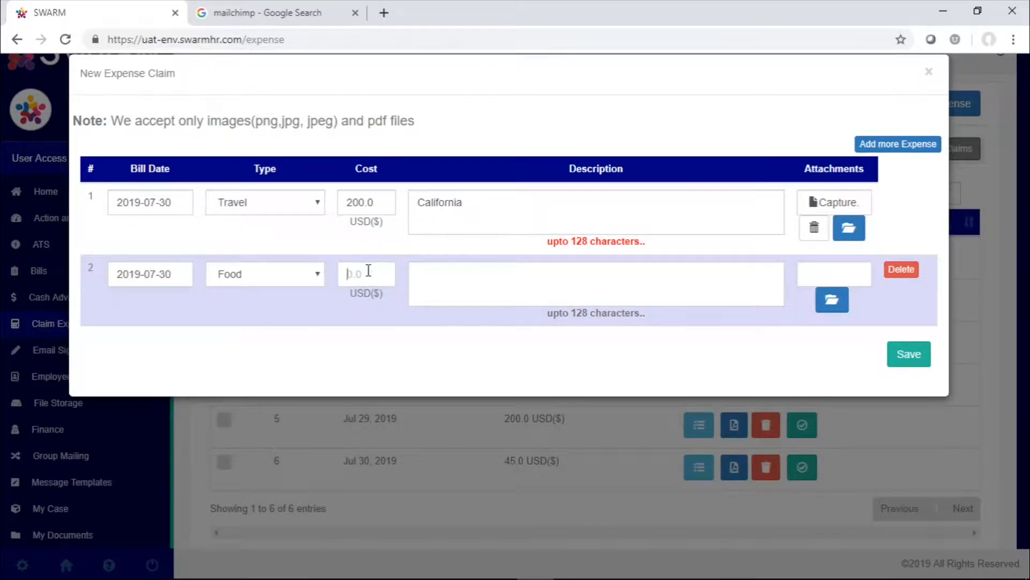
click(369, 271)
text(10.0)
Attach the Capture image to the breakfast expense and save the claim.
click(832, 299)
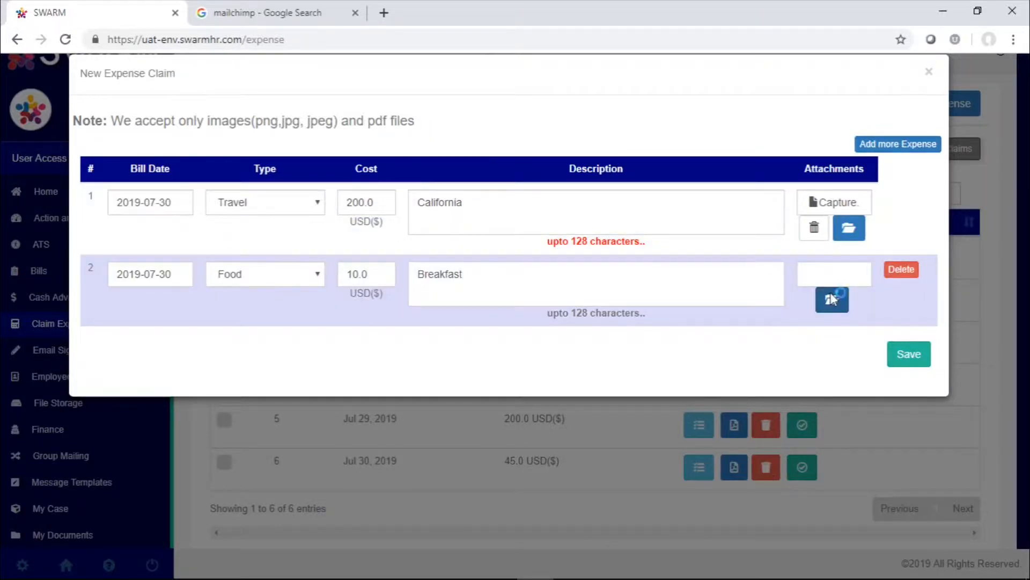
click(290, 150)
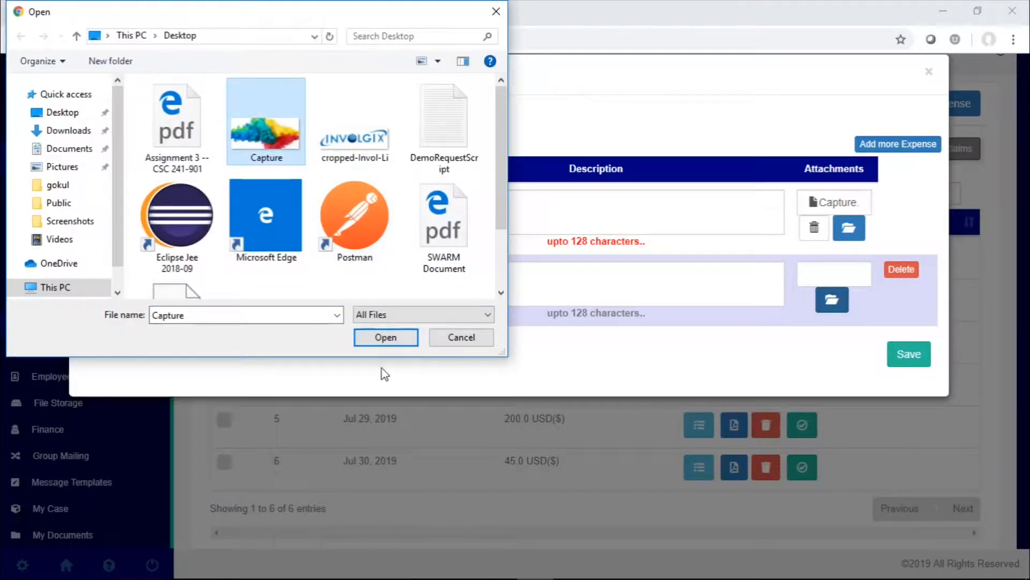
click(361, 338)
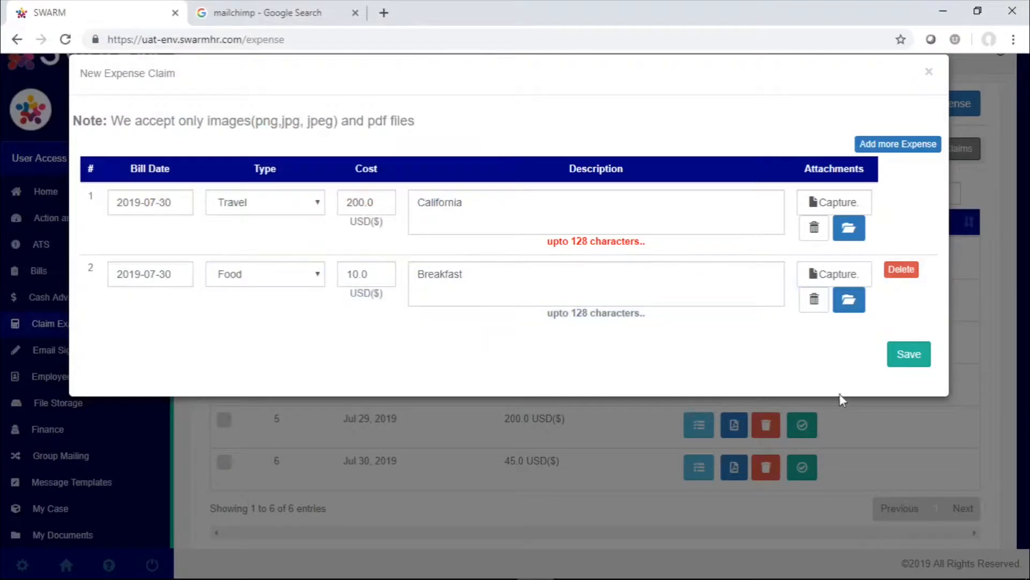
click(909, 356)
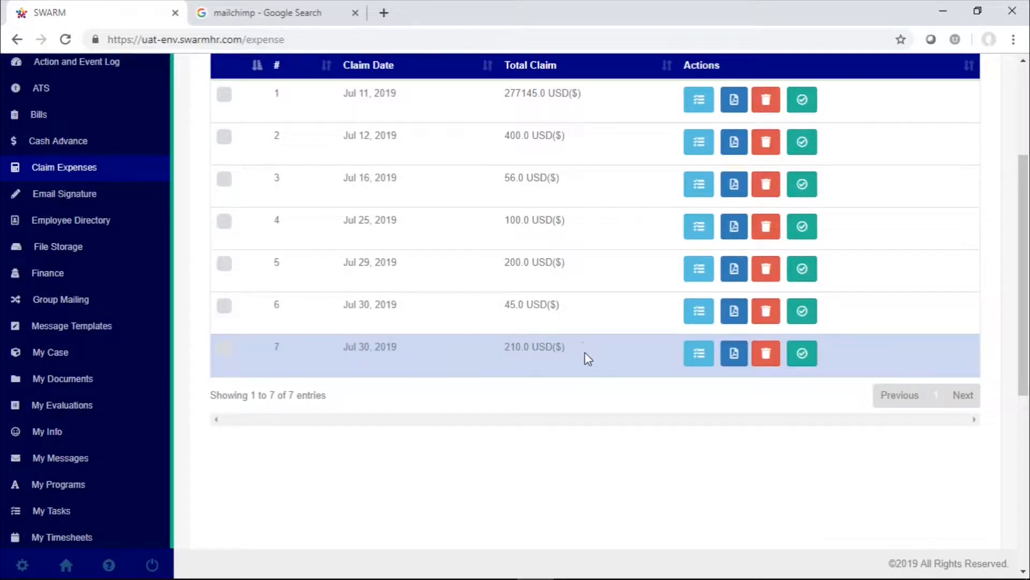
Review the editable expense details and attachment replacement notes of the 45.0 USD saved claim, then close the details.
scroll(585, 352, up, 3)
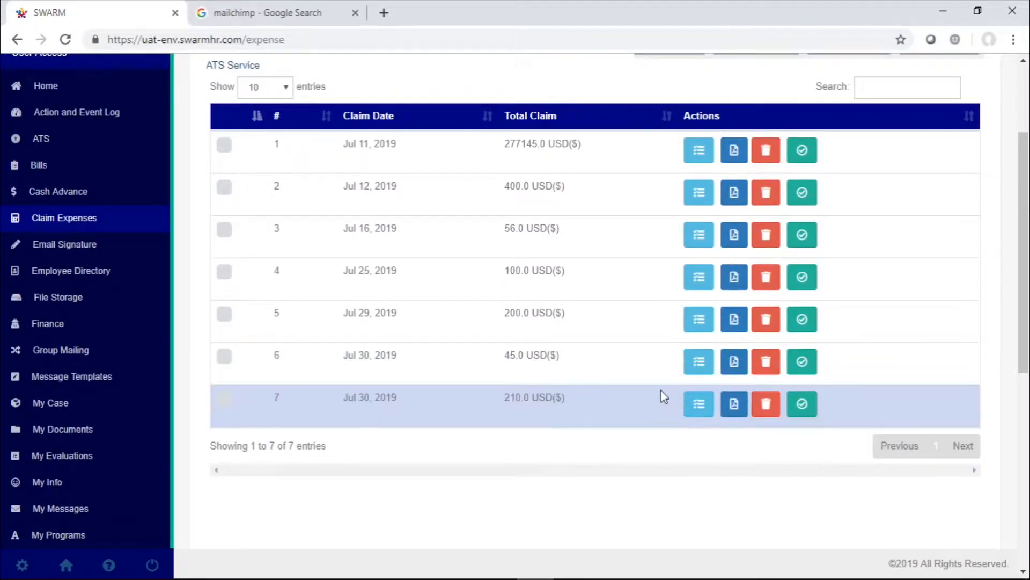
click(700, 362)
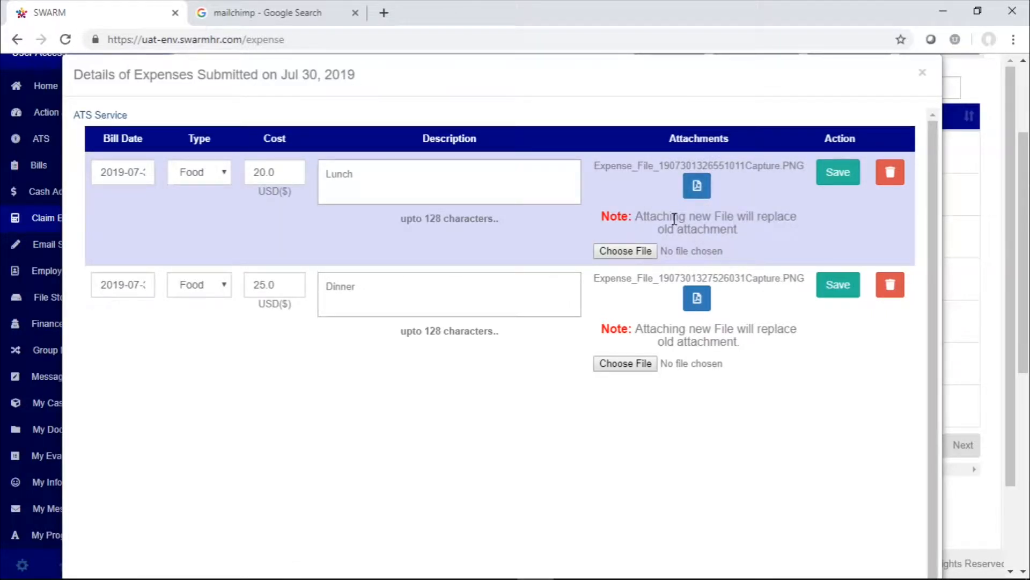
drag(669, 212, 754, 225)
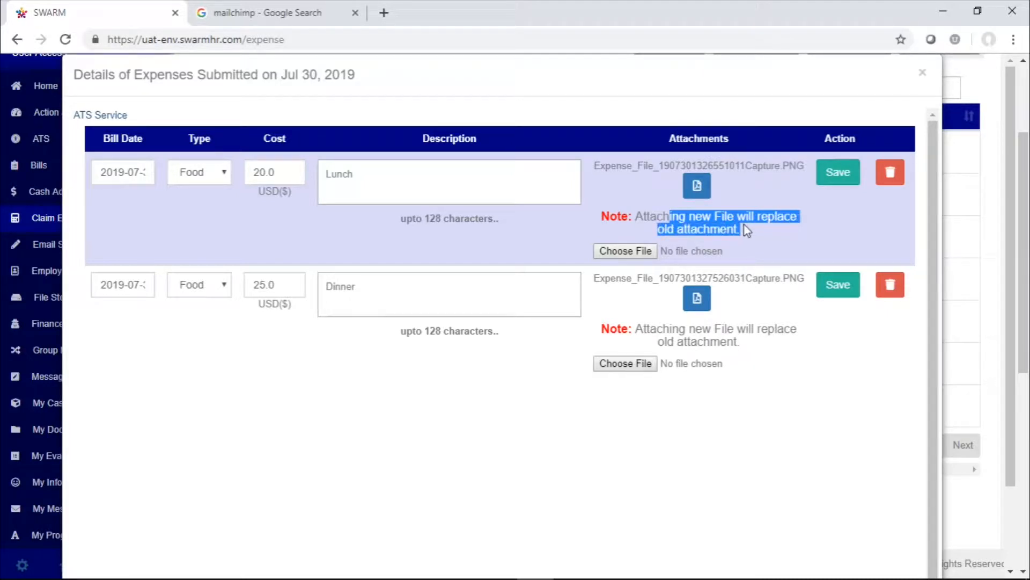
drag(633, 215, 813, 231)
drag(730, 228, 756, 235)
click(756, 235)
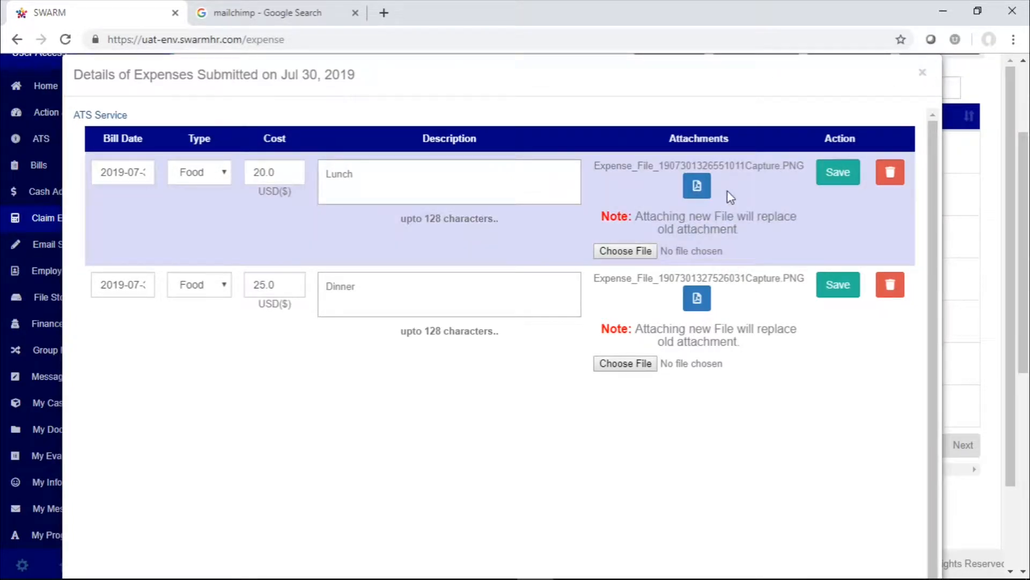
click(459, 170)
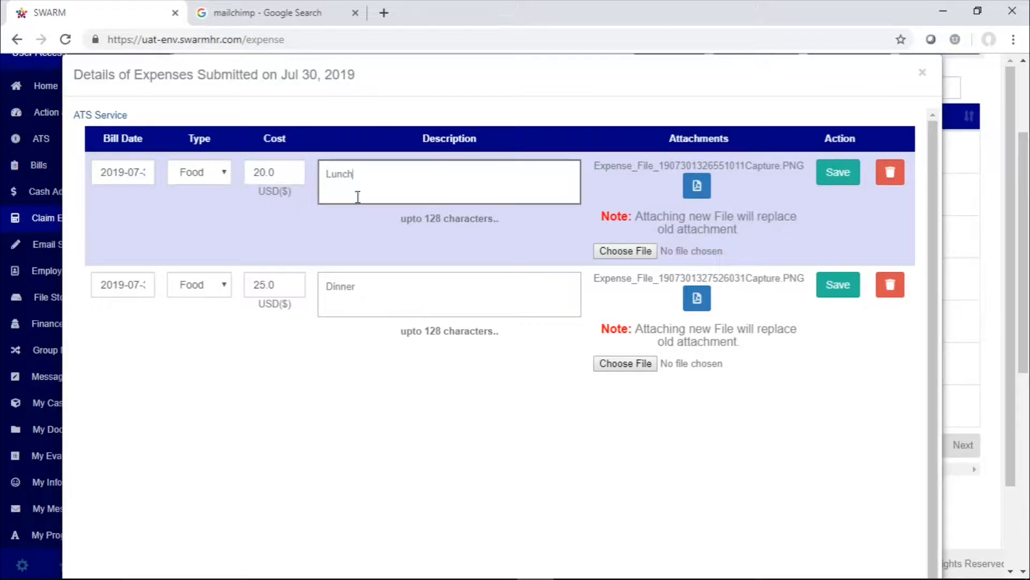
click(319, 264)
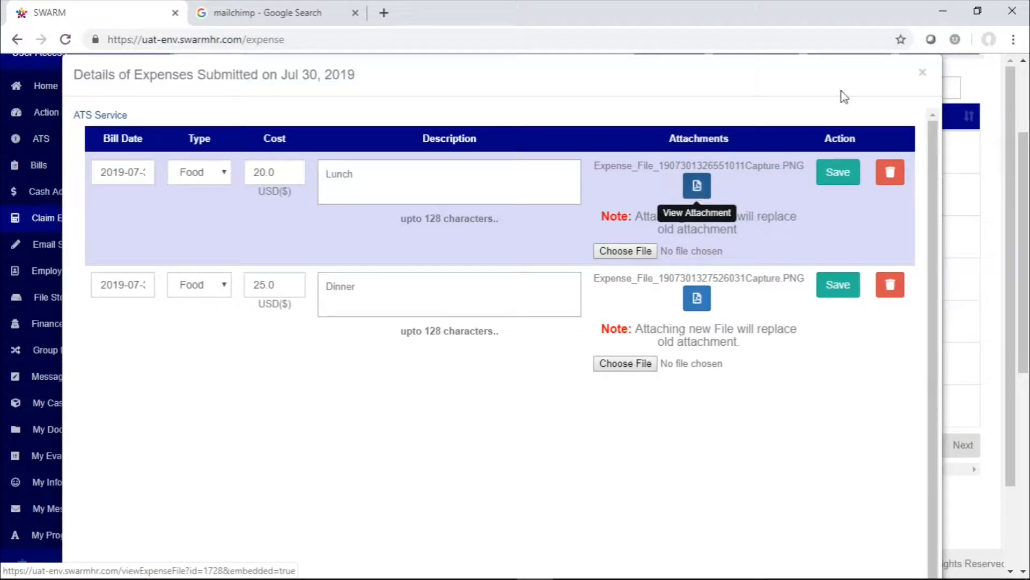
click(922, 73)
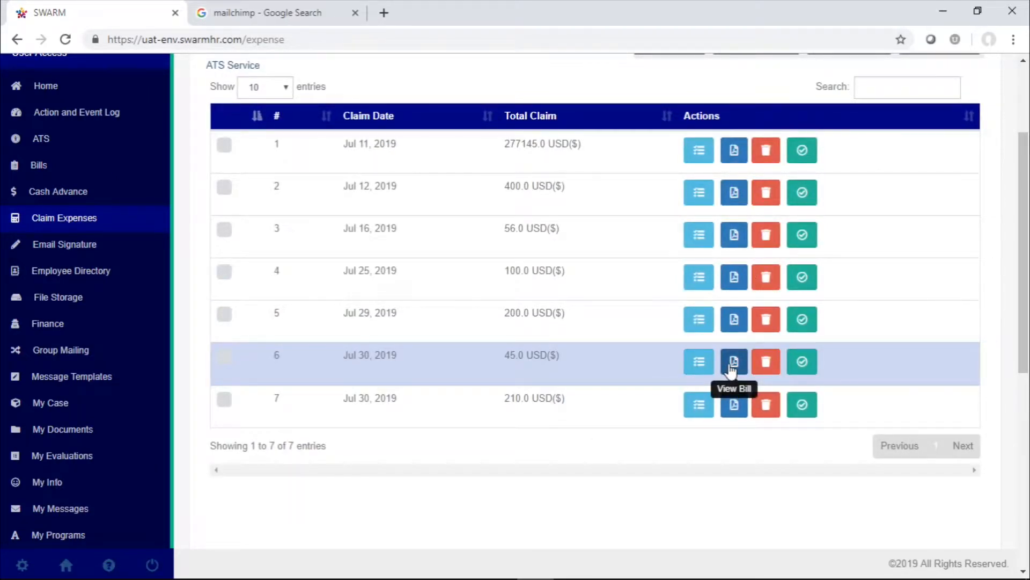
View the bill report of the 45.0 USD saved claim, examining its expense page, signature fields and attached image.
click(733, 363)
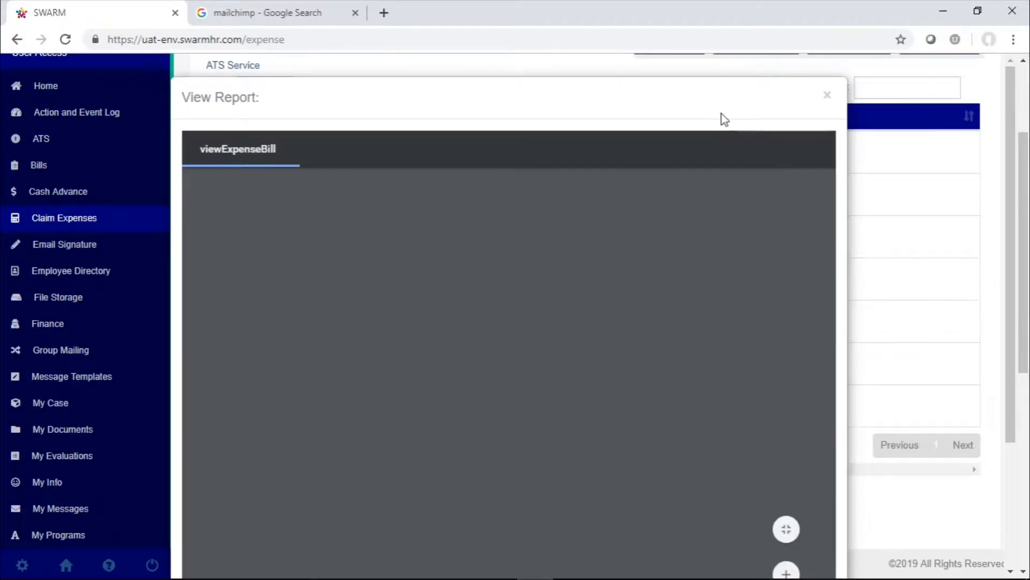
scroll(720, 117, down, 2)
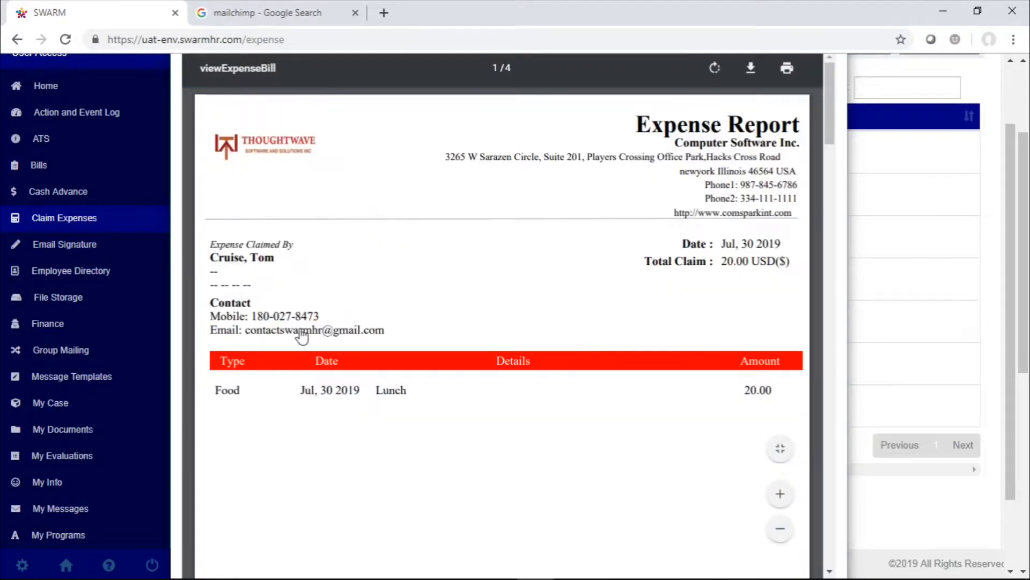
scroll(552, 332, down, 1)
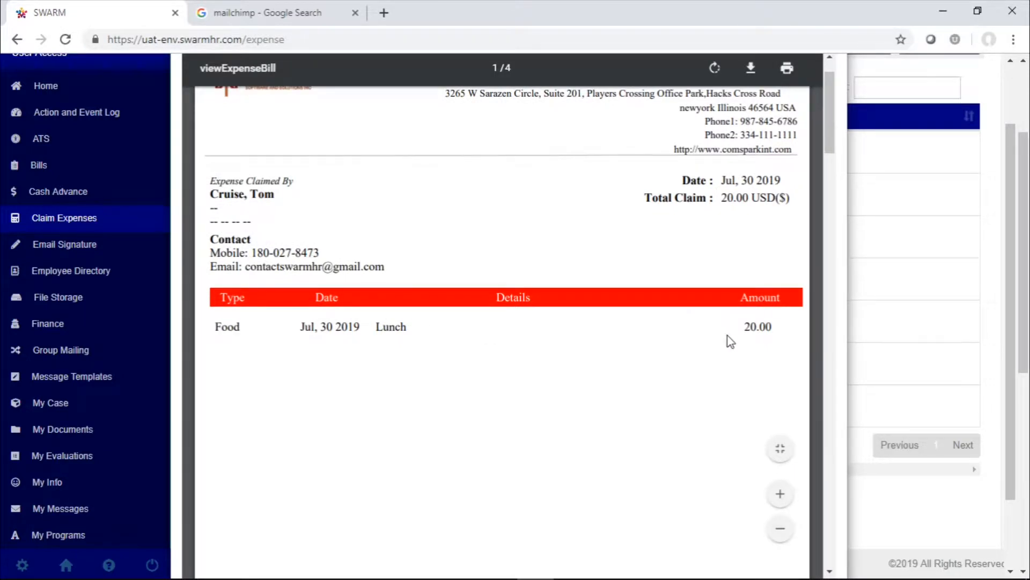
scroll(728, 335, down, 6)
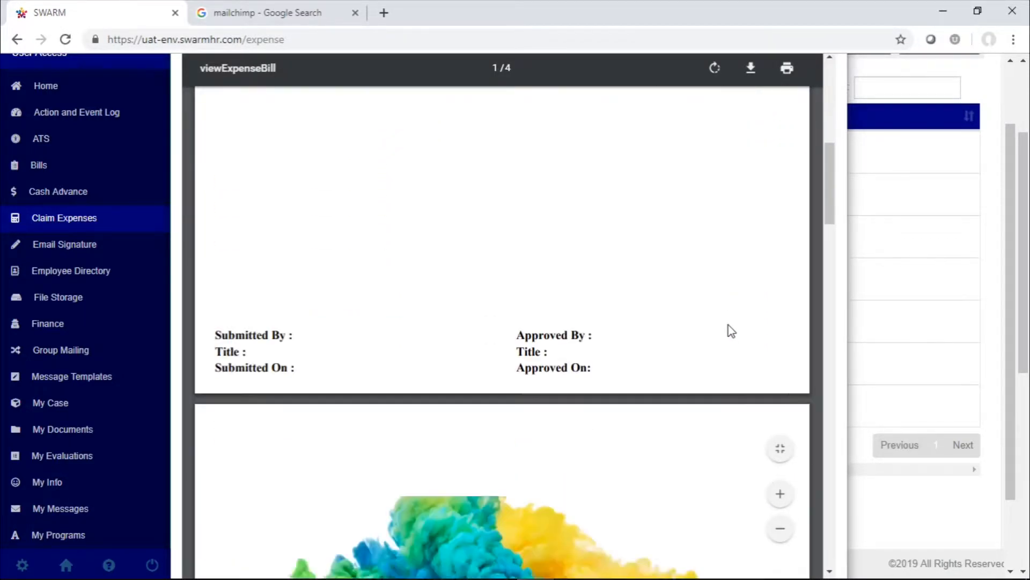
scroll(729, 331, down, 6)
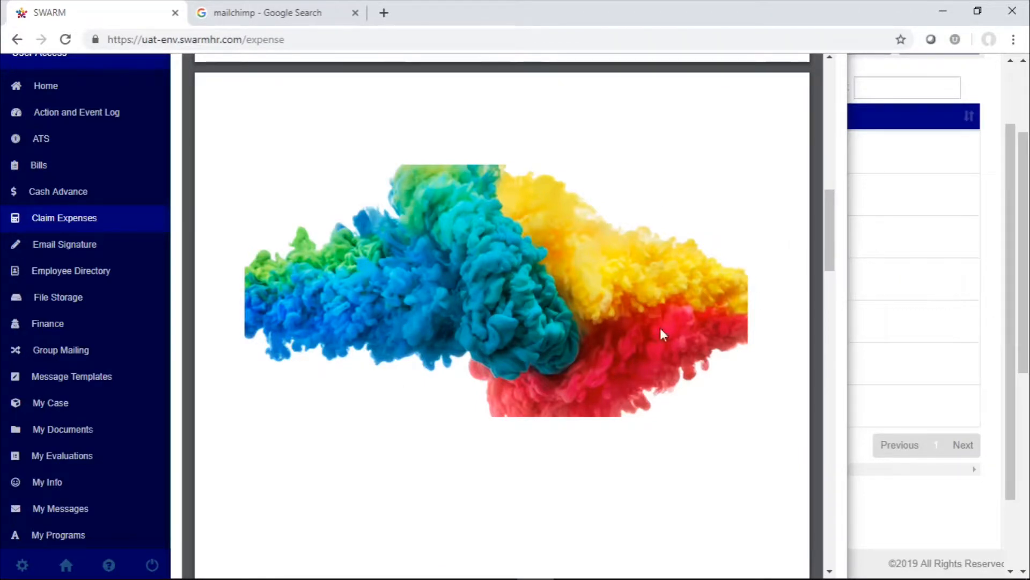
scroll(501, 355, up, 10)
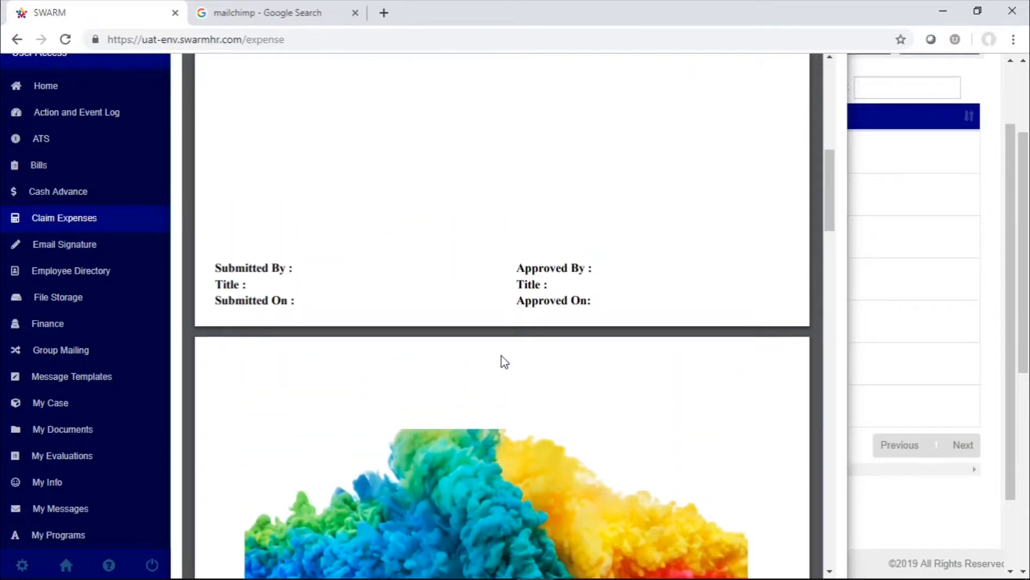
scroll(501, 356, down, 2)
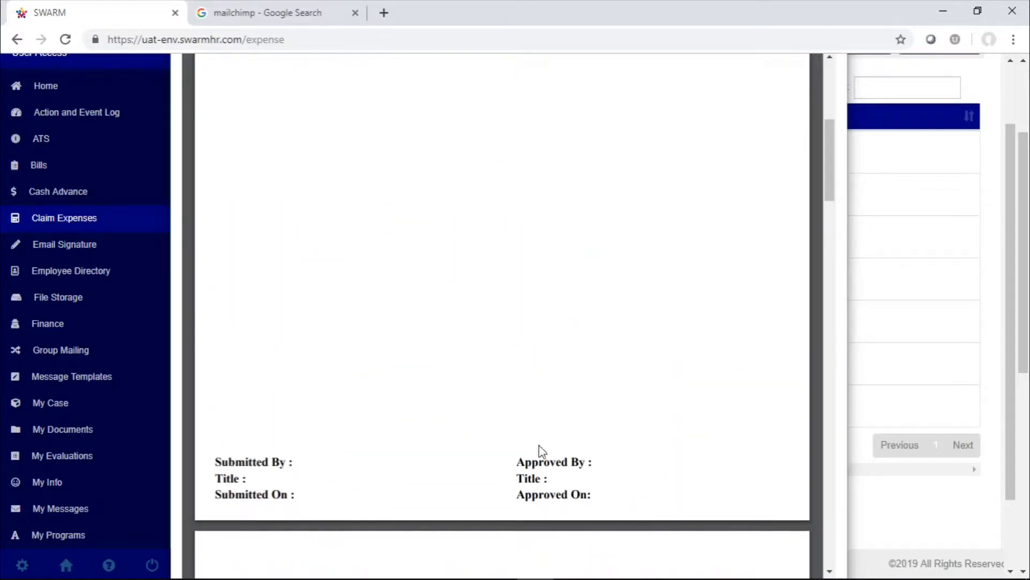
scroll(679, 474, up, 3)
scroll(679, 475, up, 4)
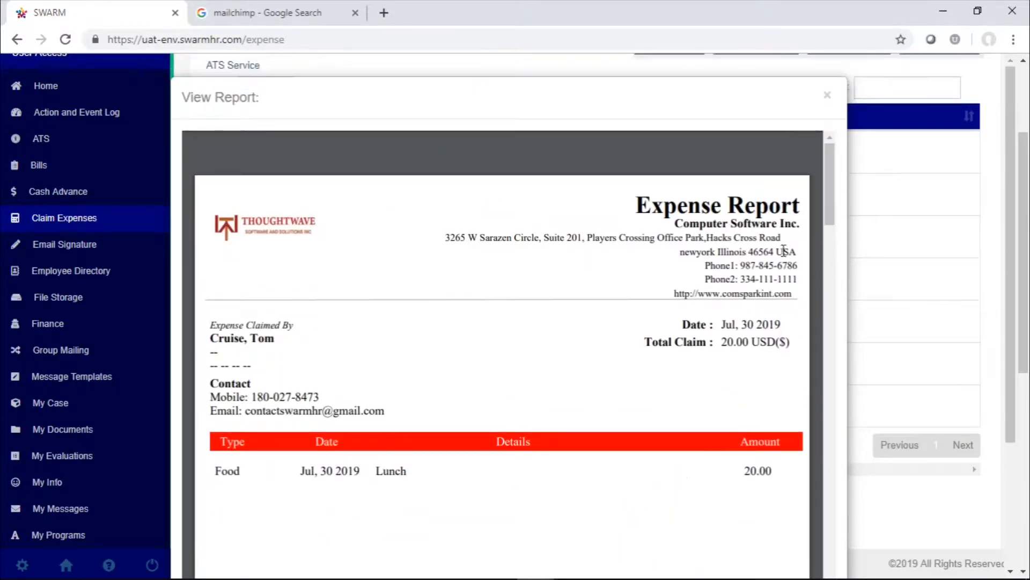
click(827, 96)
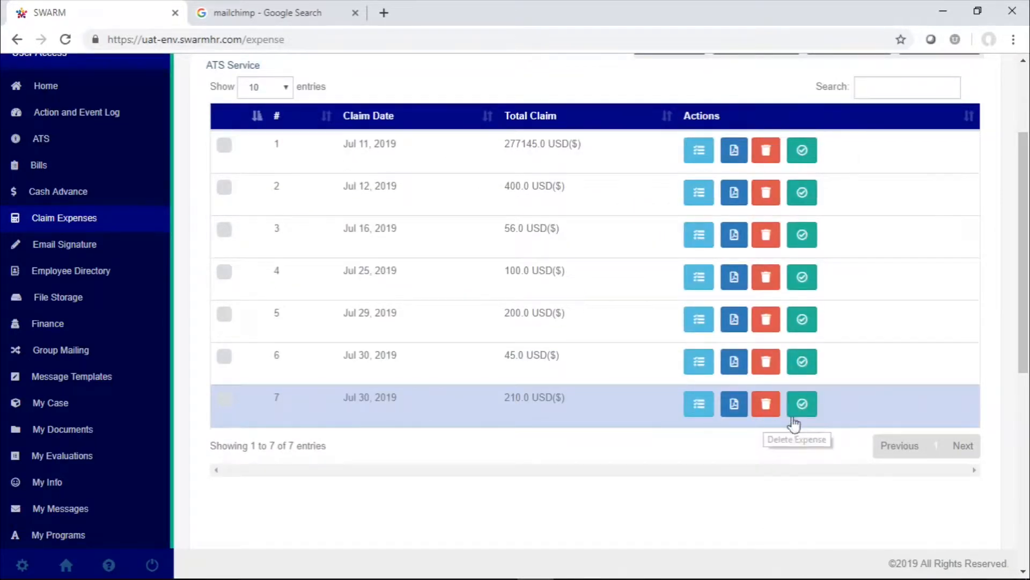
Delete the 45.0 USD saved claim dated Jul 30, 2019.
click(765, 364)
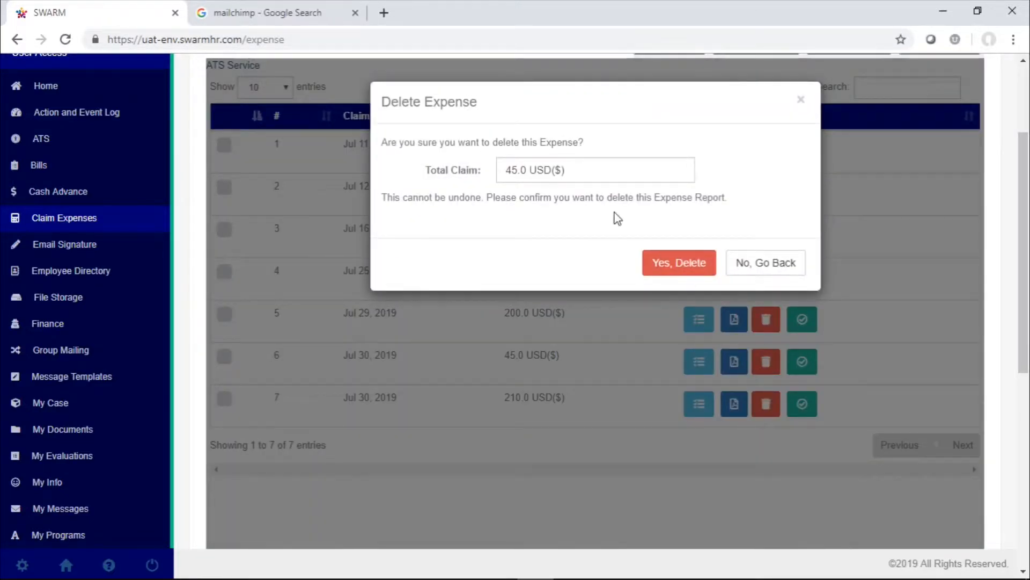
click(667, 265)
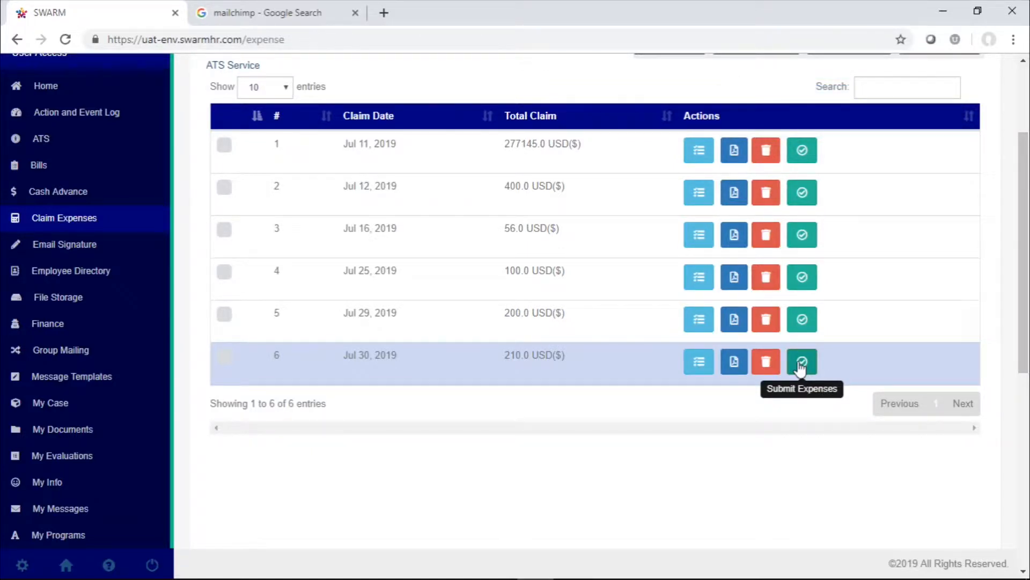
Open the submission form for the saved claim dated Jul 30, 2019, with Swarm as the project name.
click(801, 363)
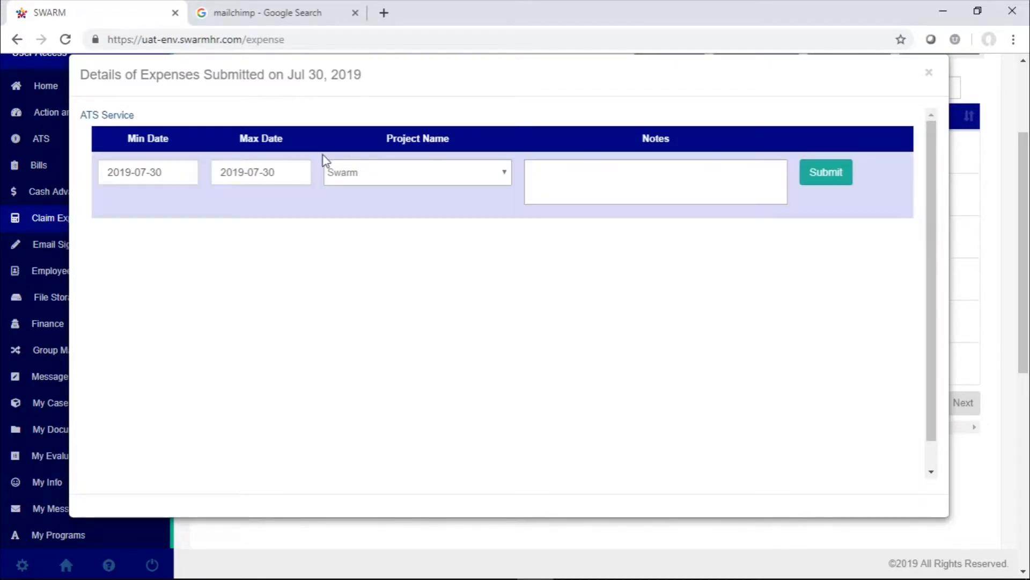
click(395, 175)
click(395, 175)
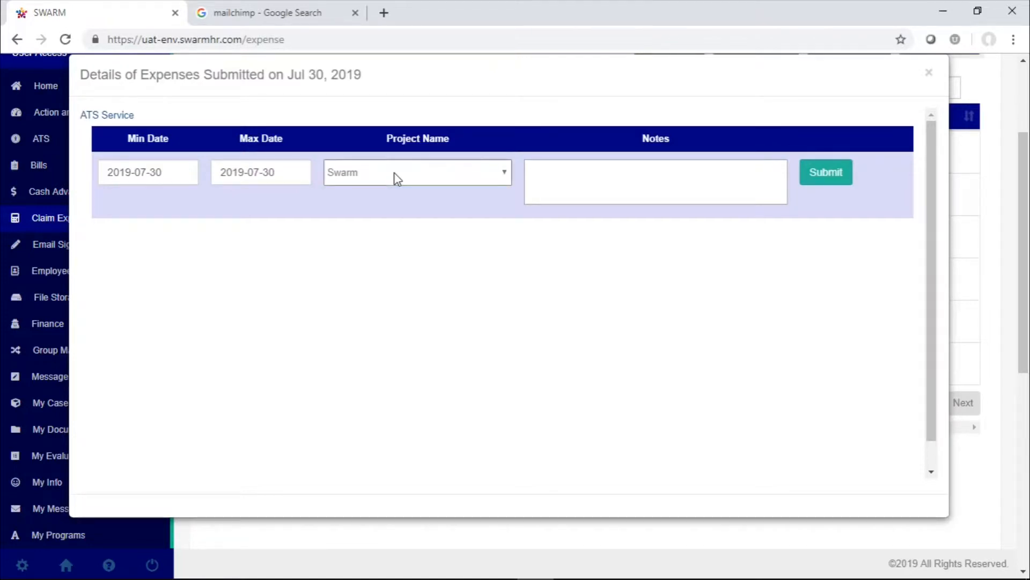
Enter the note "This was from the California Business Conference last week." and submit the claim.
click(569, 168)
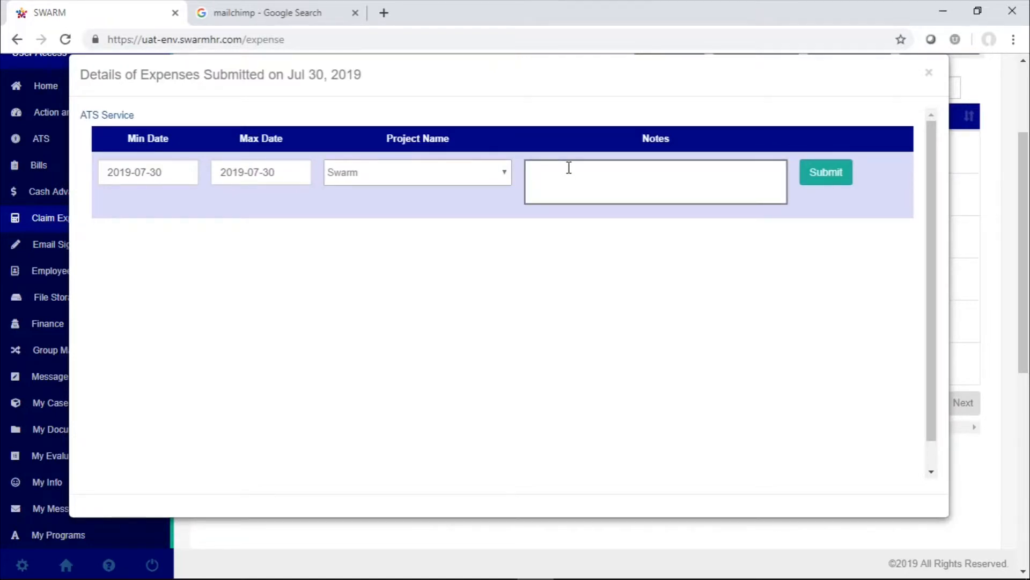
text(This was from the Califormia)
key(BackSpace)
key(BackSpace)
key(BackSpace)
key(BackSpace)
text(Businme)
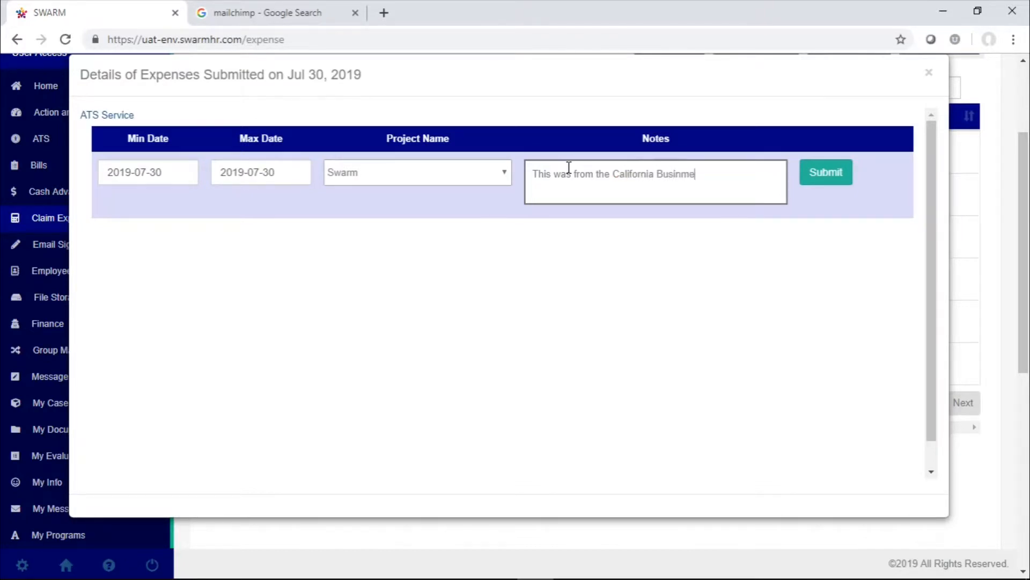
key(BackSpace)
text(ence)
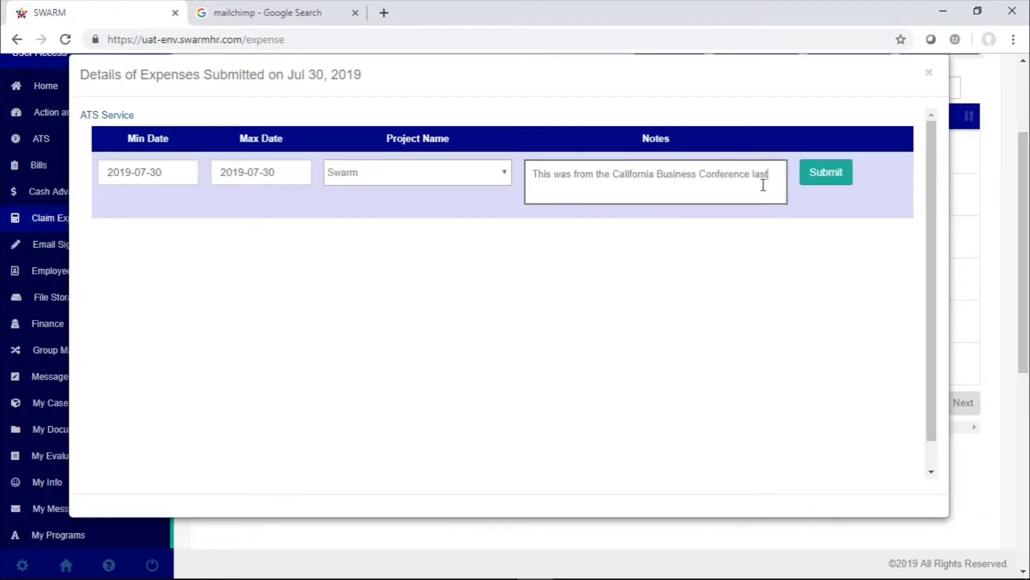
text(week.)
click(824, 173)
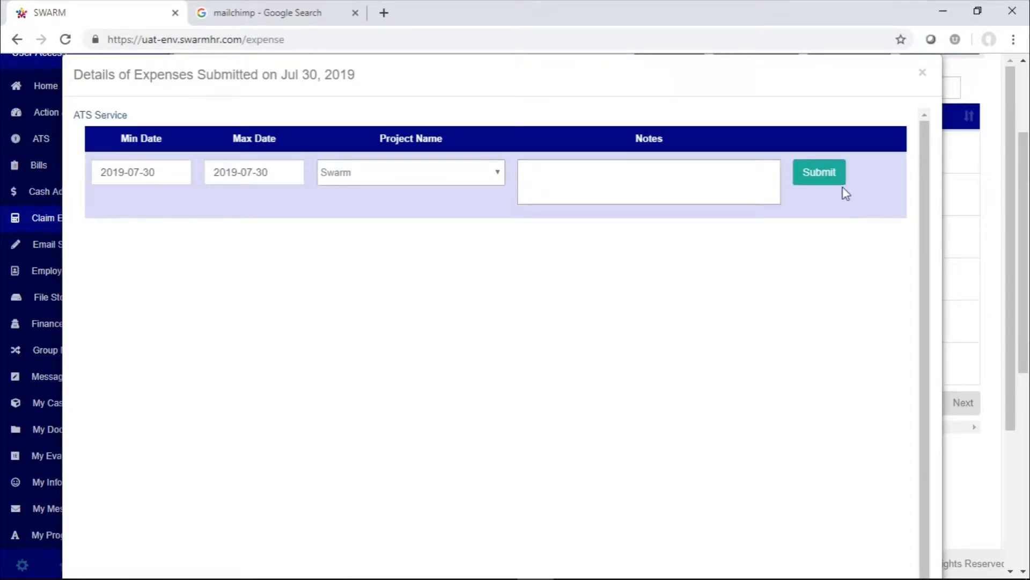
click(924, 74)
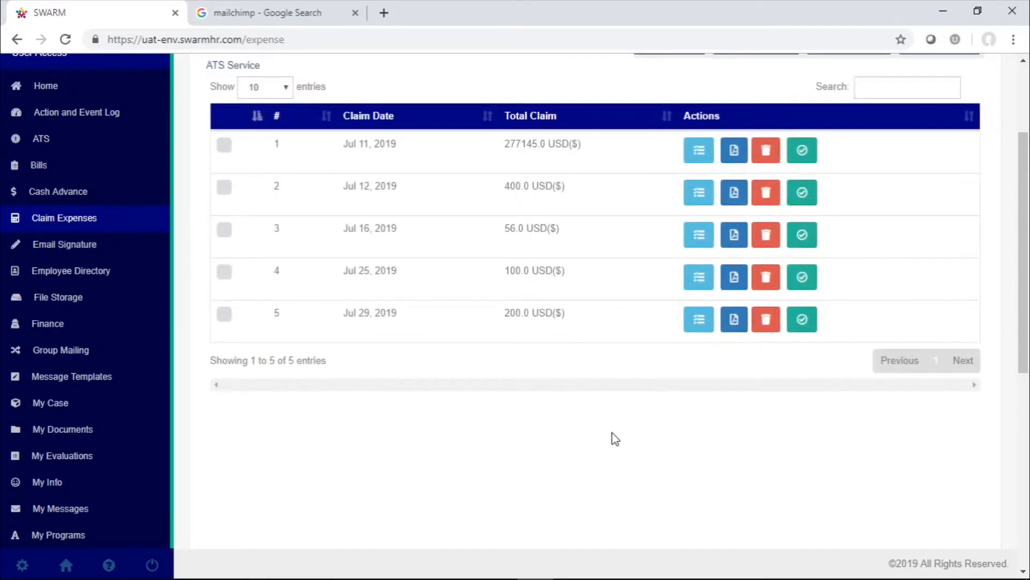
Find the Jul 30, 2019 claim among the submitted claims and view its expense details.
scroll(612, 437, up, 2)
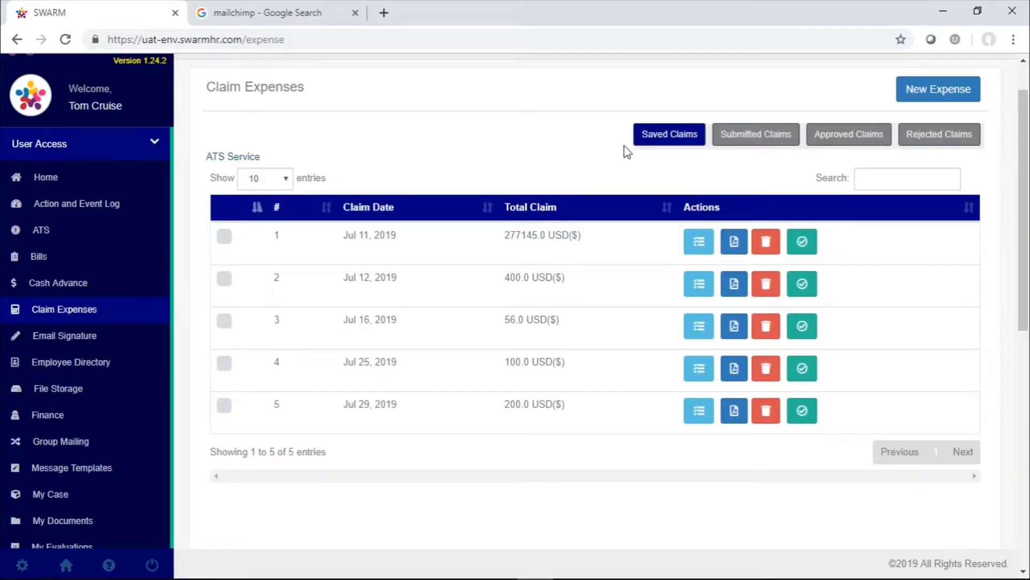
click(753, 150)
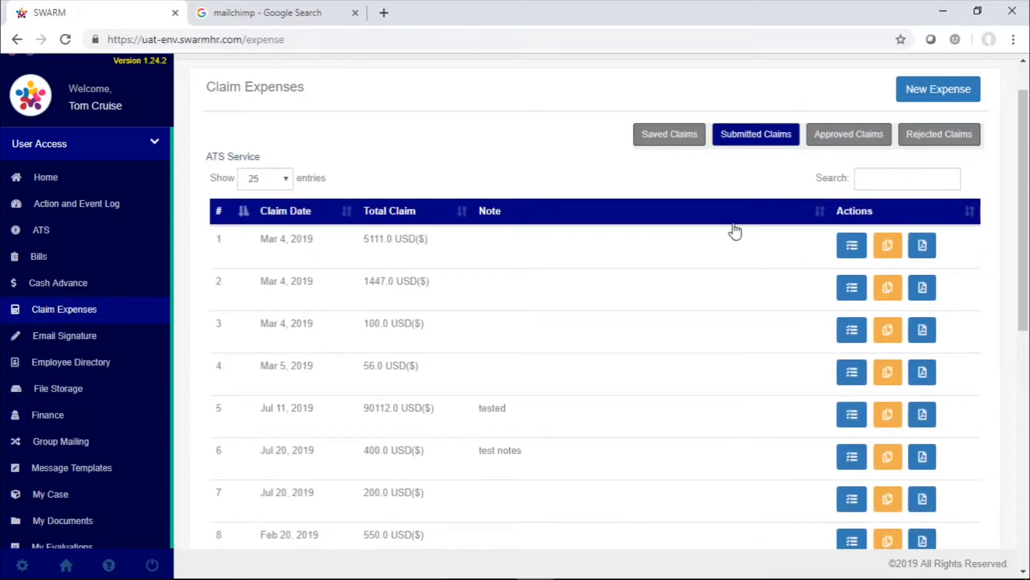
scroll(734, 230, down, 3)
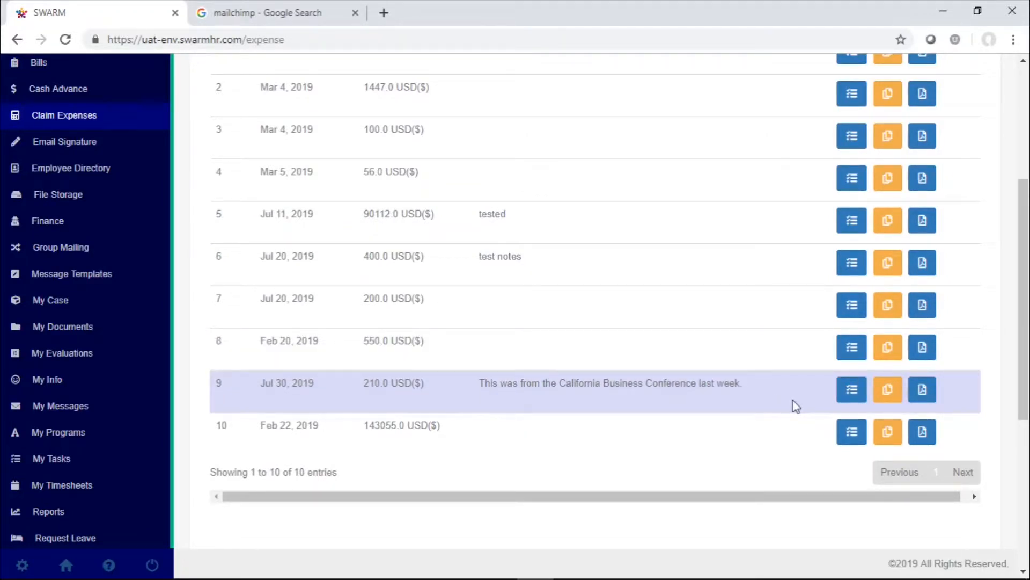
click(841, 396)
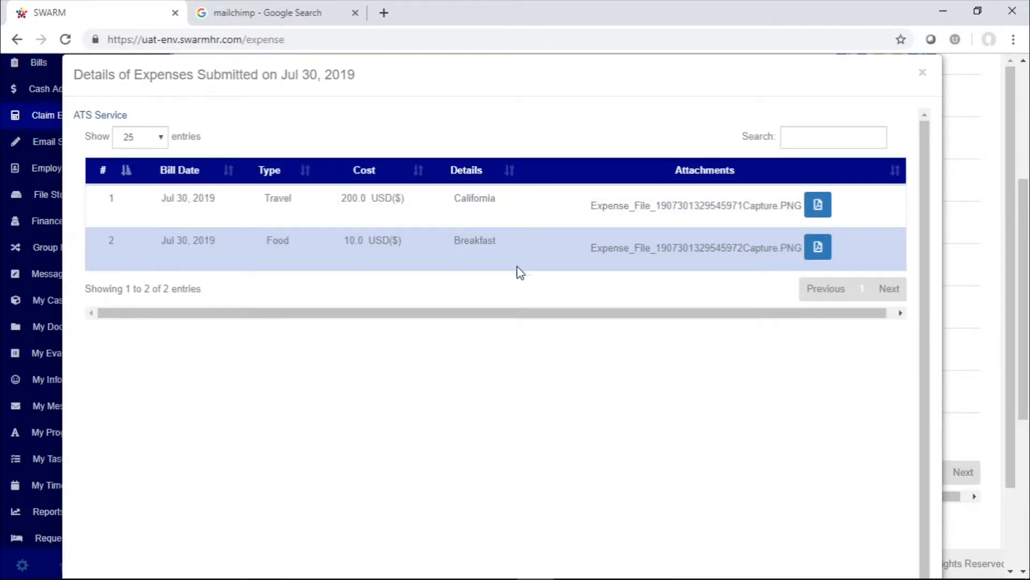
Close the expense details and view the copy form for the submitted claim dated Jul 30, 2019, without saving a copy.
click(921, 76)
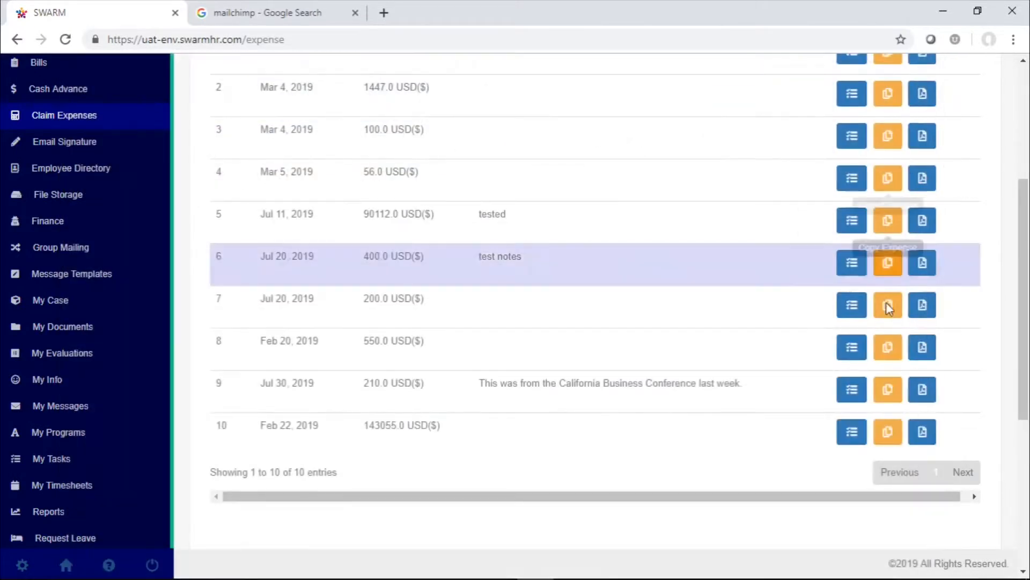
click(886, 392)
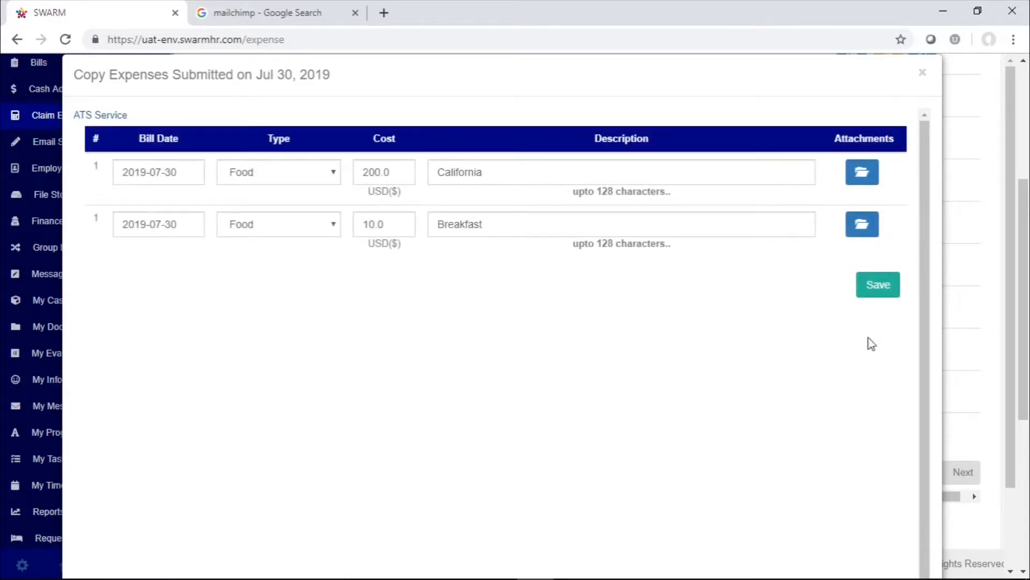
click(921, 73)
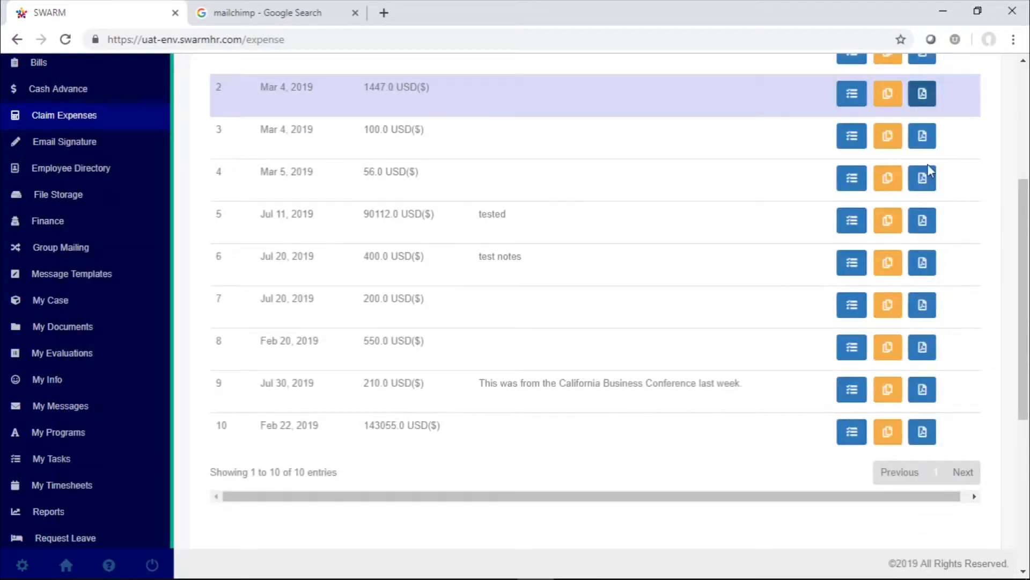
Review the PDF expense report of the submitted Jul 30, 2019 claim, including its attachment pages, and close it.
click(921, 391)
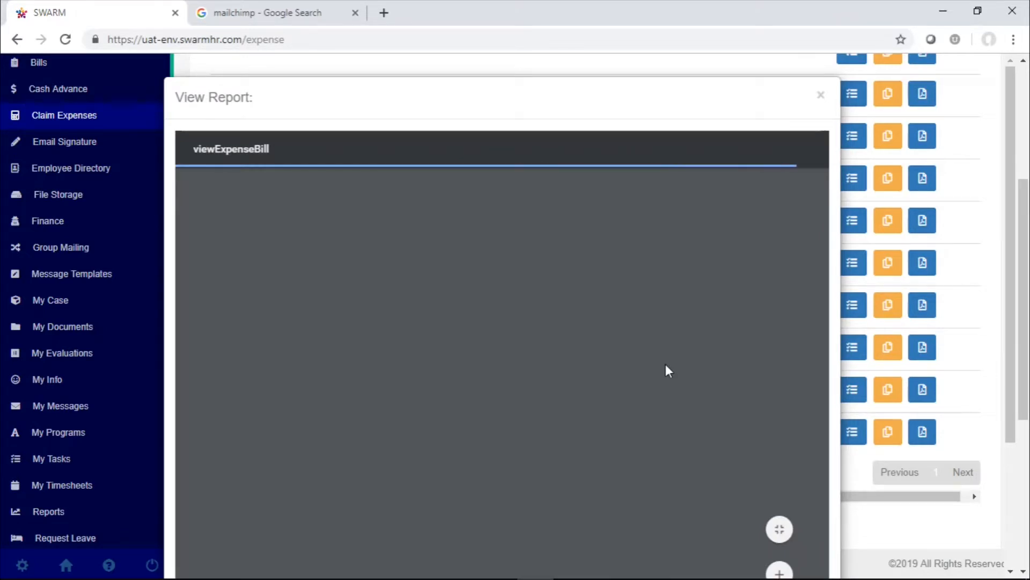
scroll(668, 370, down, 2)
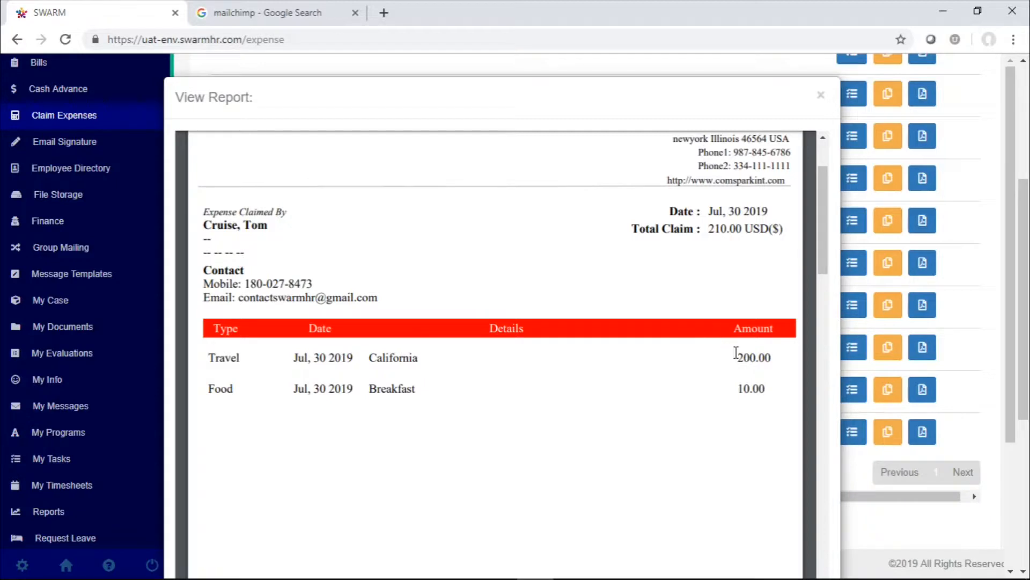
scroll(732, 388, down, 12)
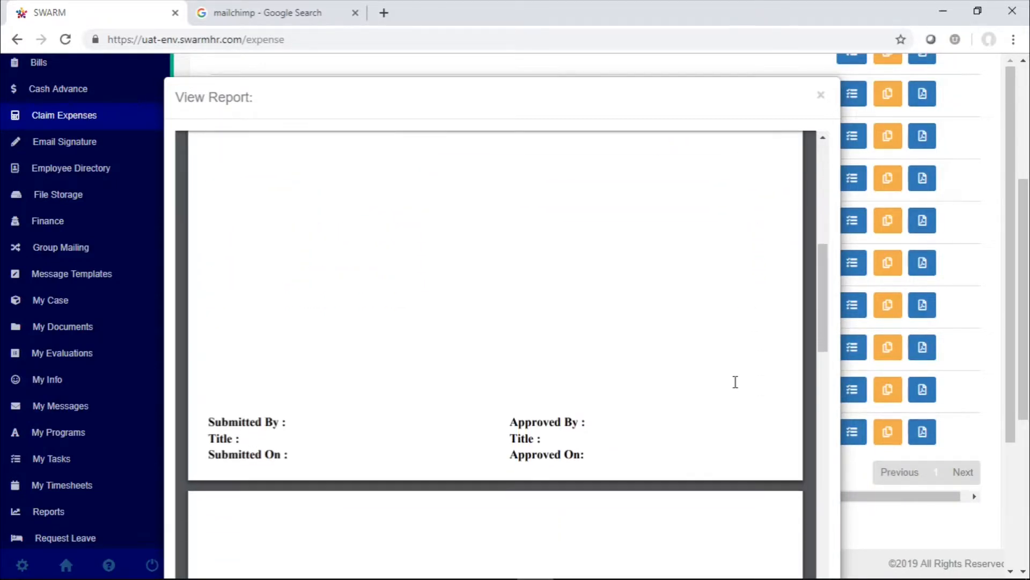
scroll(735, 382, down, 10)
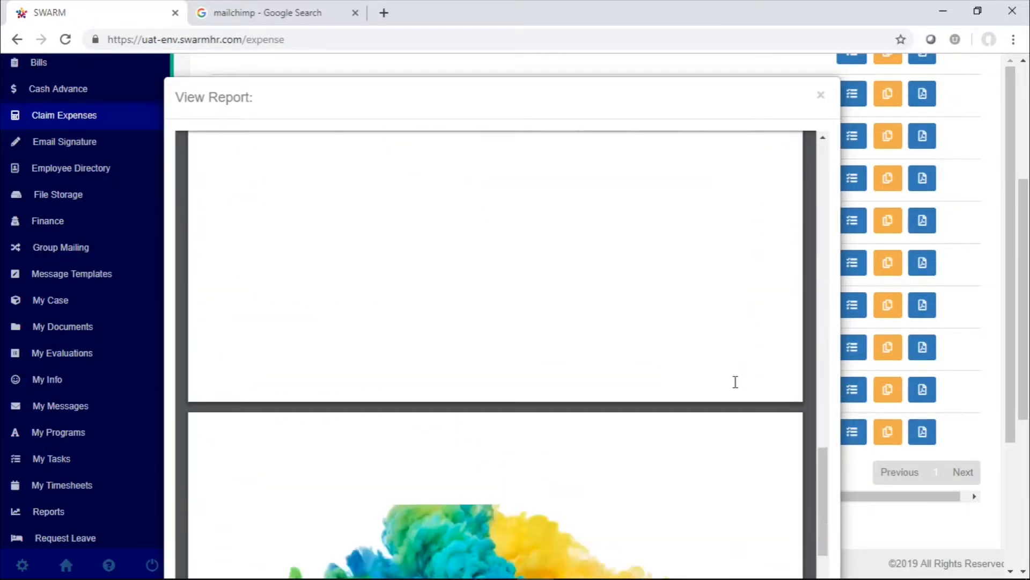
scroll(735, 382, up, 20)
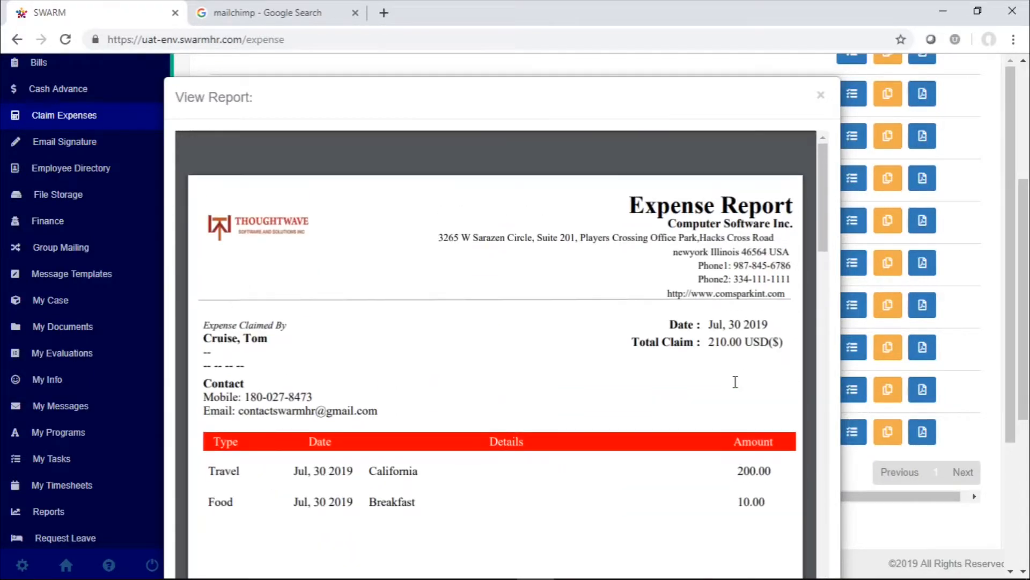
right_click(735, 381)
click(319, 471)
click(819, 97)
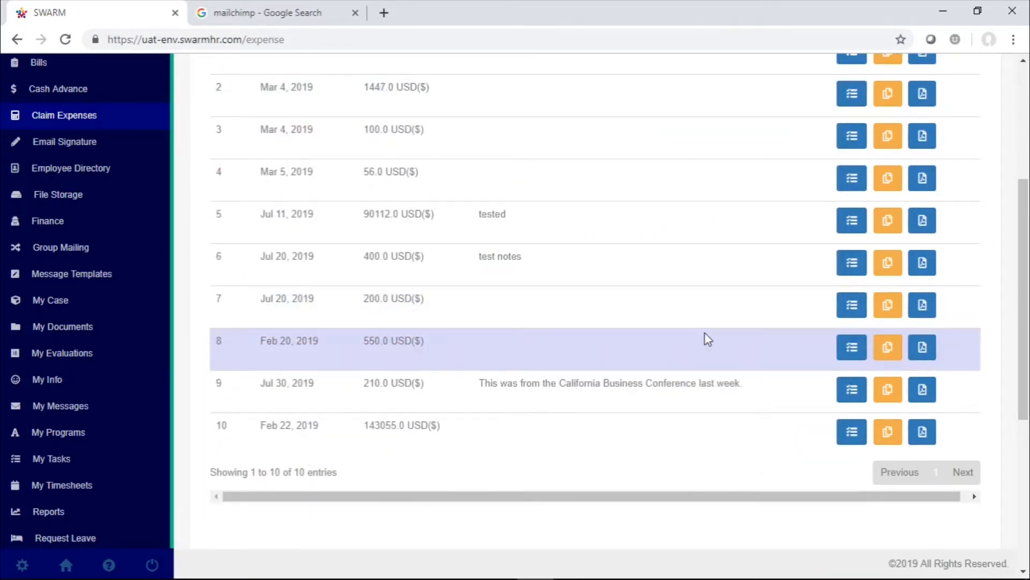
Switch from user access to manager access and open the Approve Expenses page.
scroll(950, 492, up, 5)
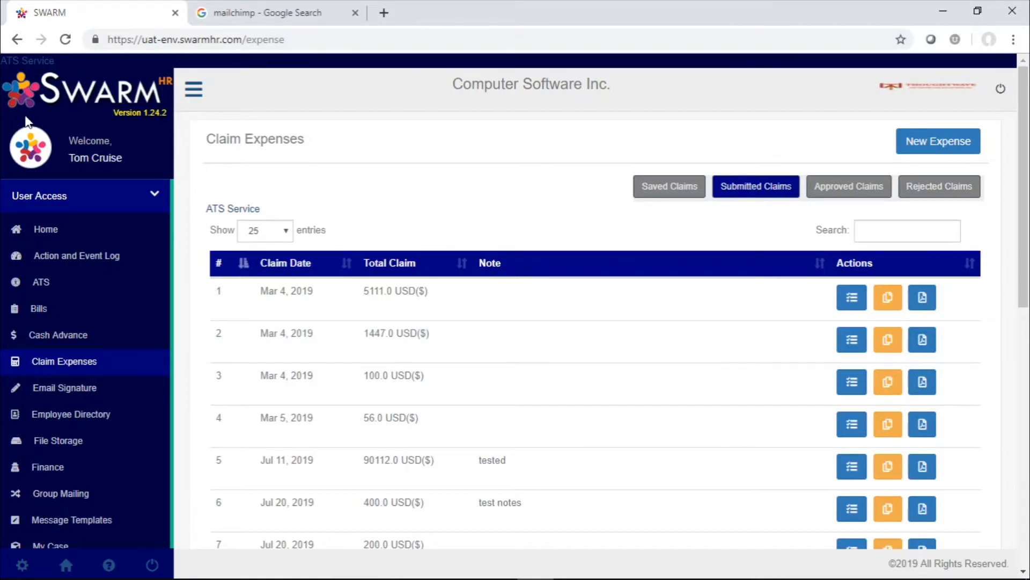
click(104, 191)
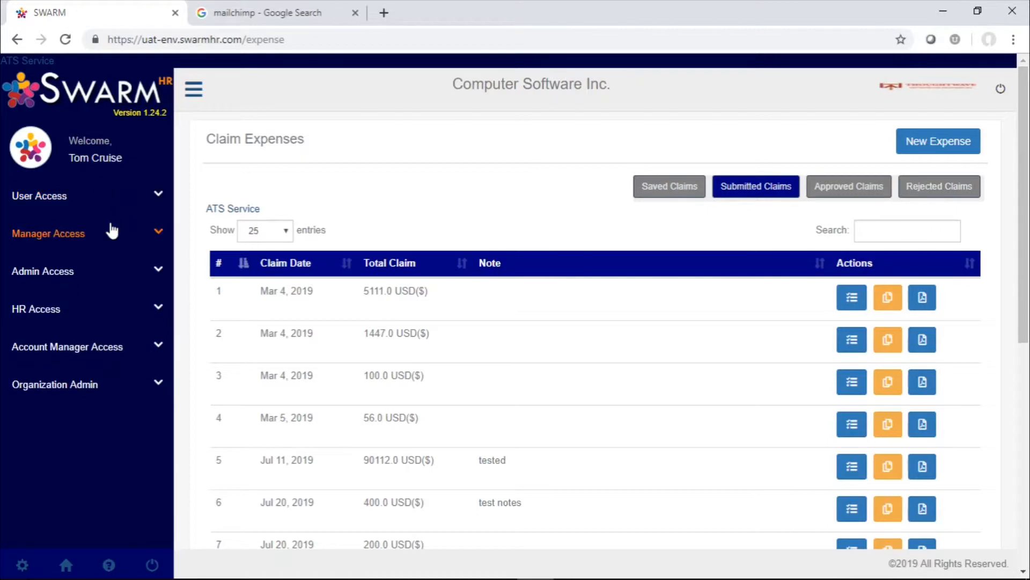
click(109, 233)
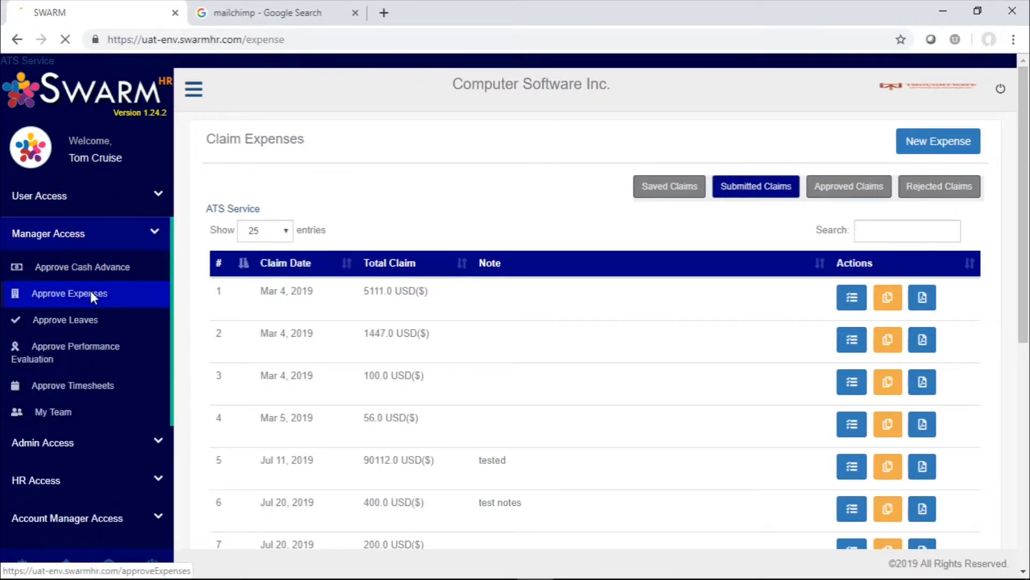
click(92, 293)
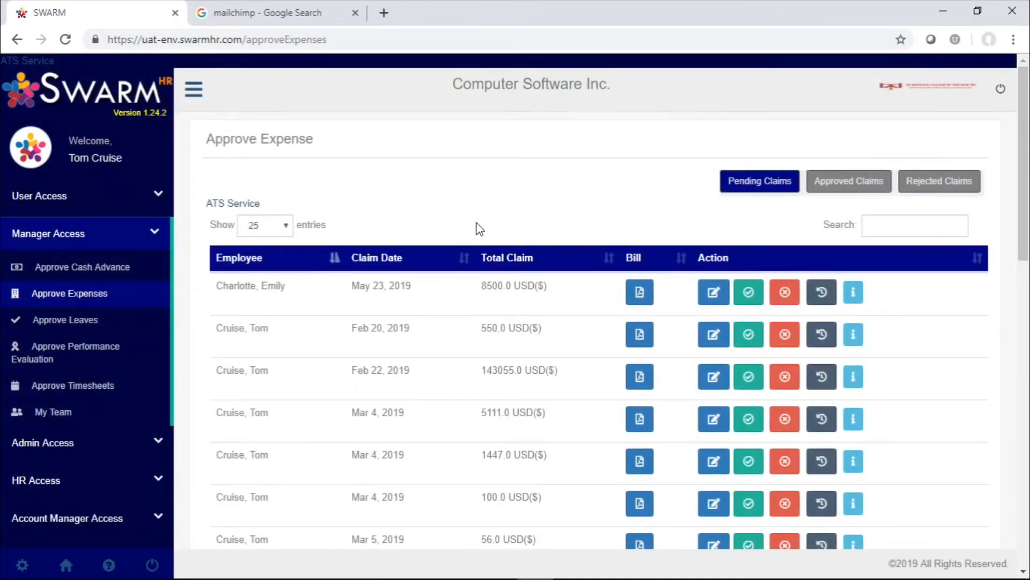
Find the pending 210.0 USD claim dated Jul 30, 2019 and open its bill report.
scroll(479, 229, down, 2)
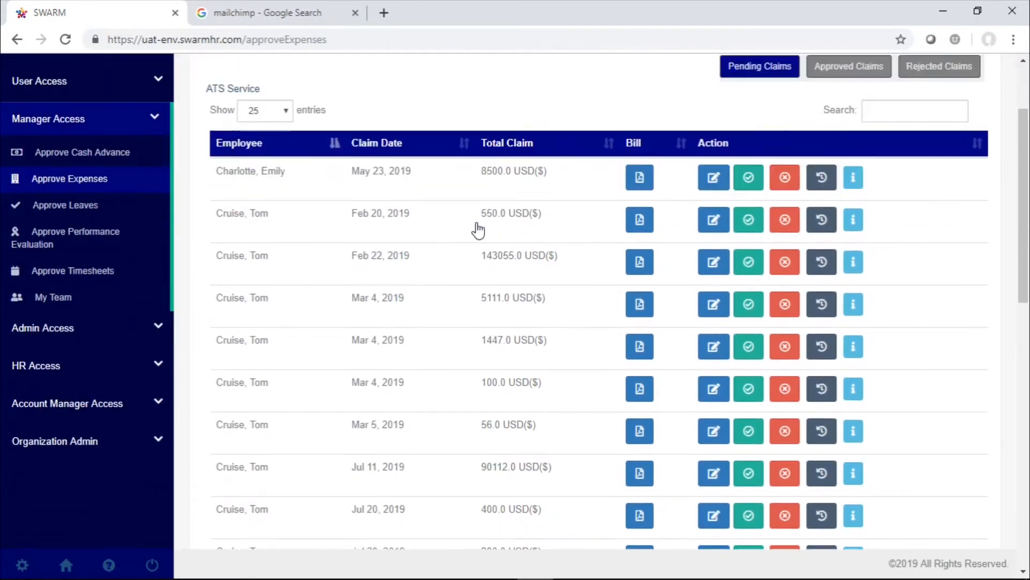
scroll(480, 228, up, 2)
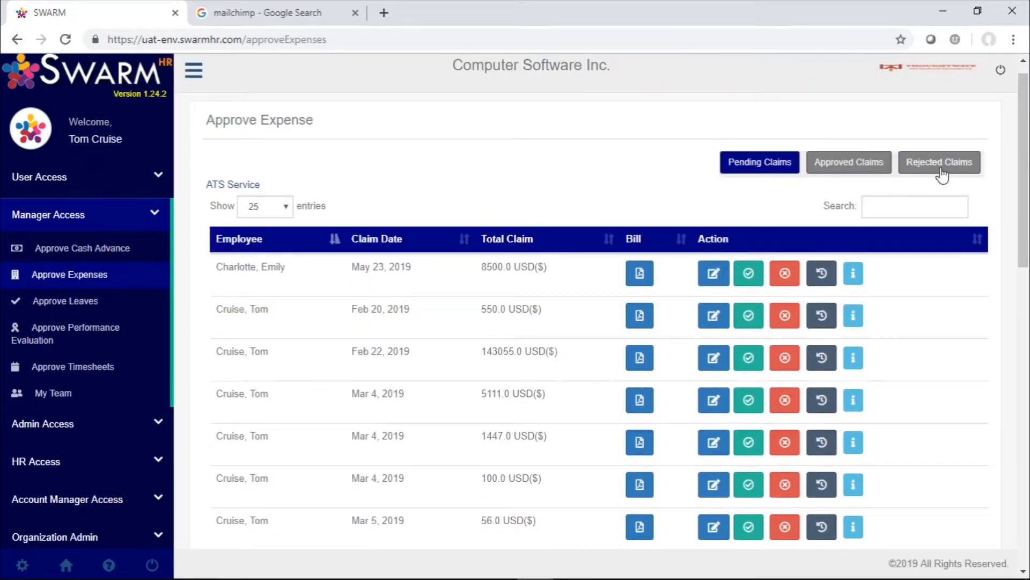
scroll(513, 245, down, 2)
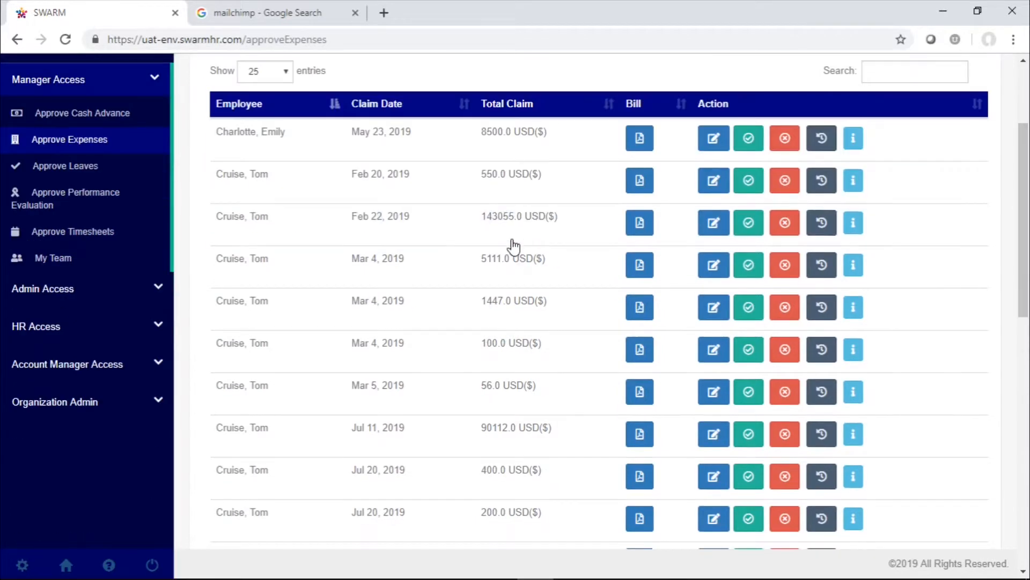
scroll(513, 197, down, 5)
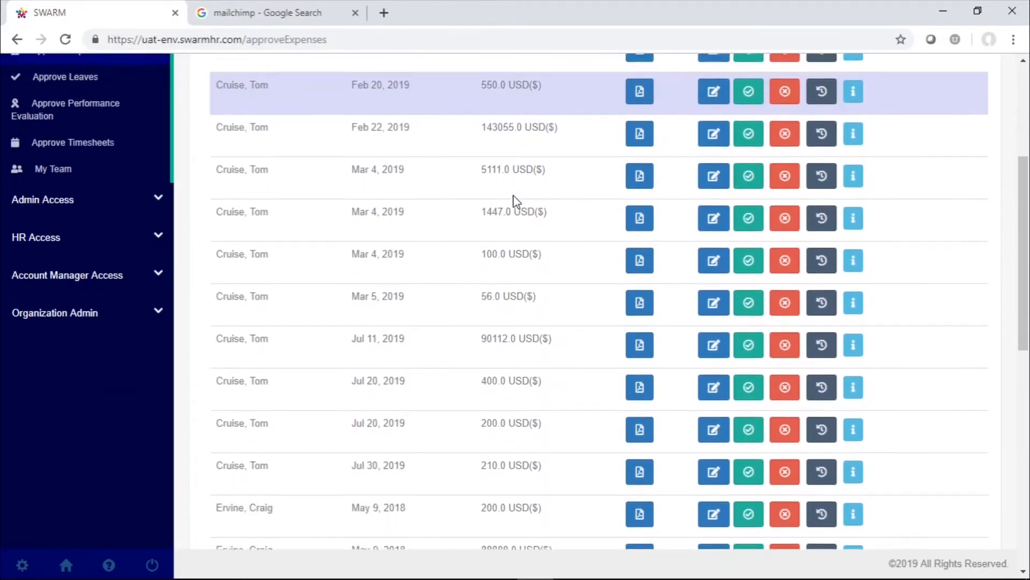
scroll(513, 195, down, 3)
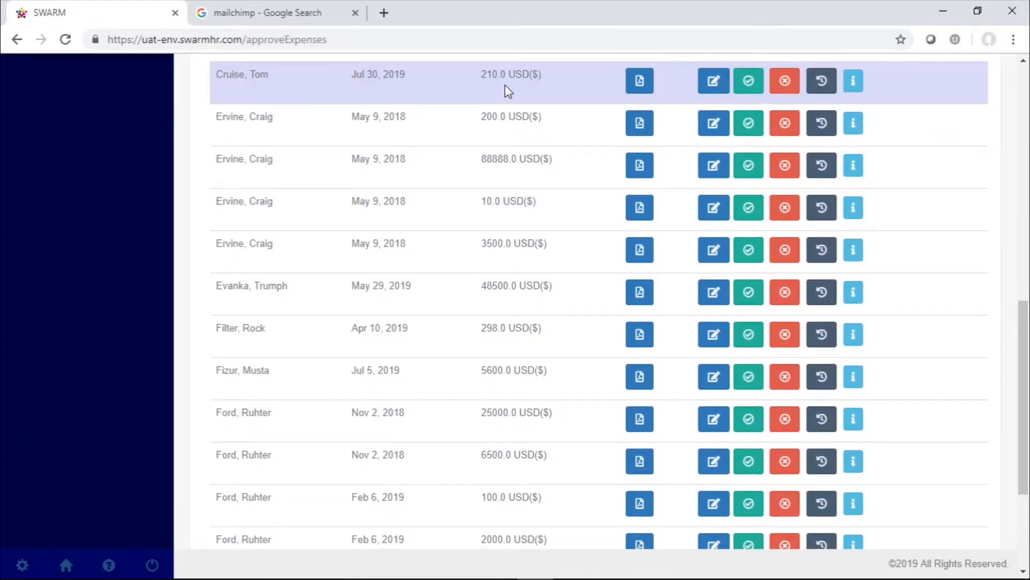
scroll(508, 92, up, 1)
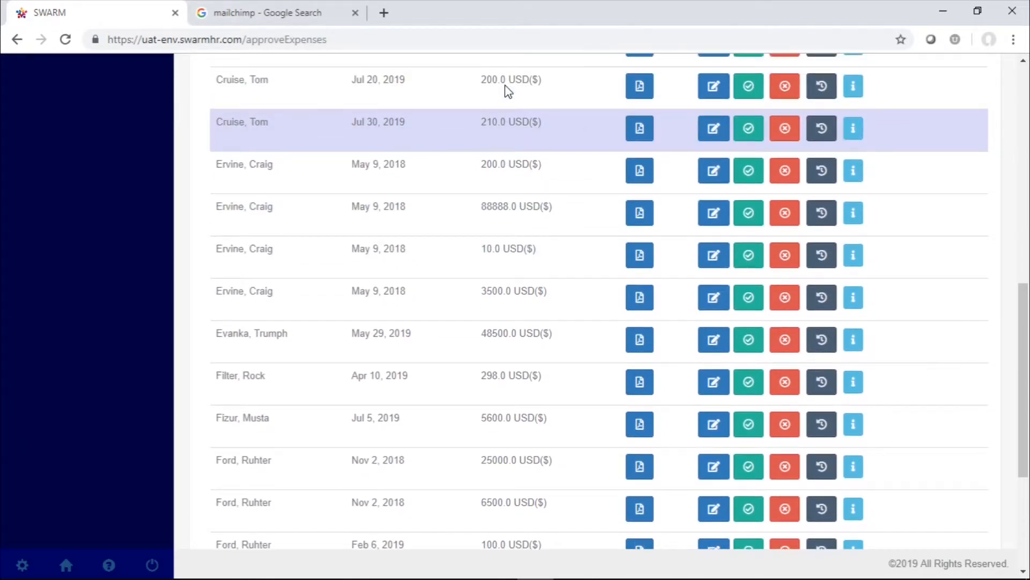
click(641, 131)
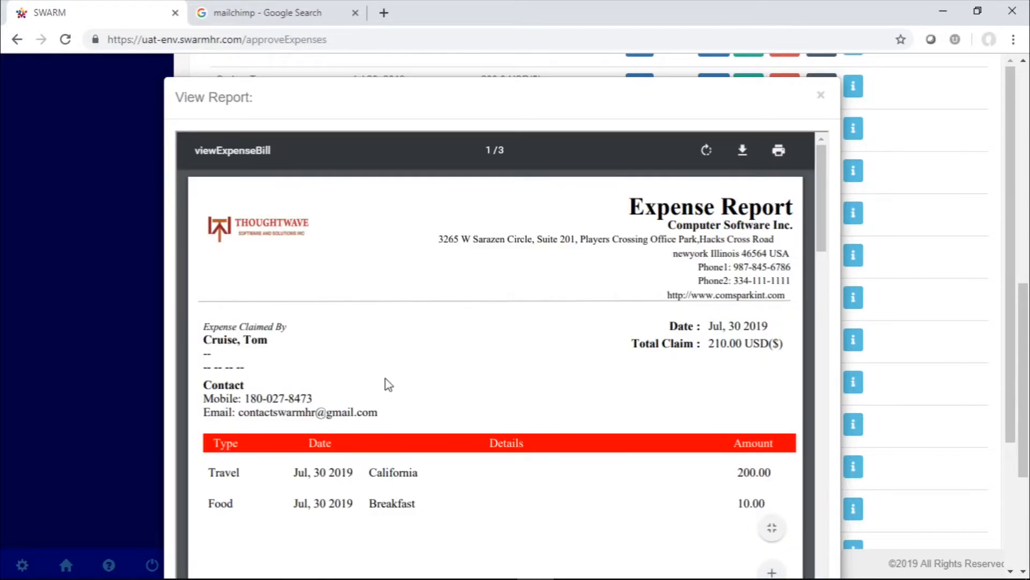
Examine the pending claim's report for its expense lines, attachment pages and submission and approval fields, and close it.
scroll(387, 381, down, 3)
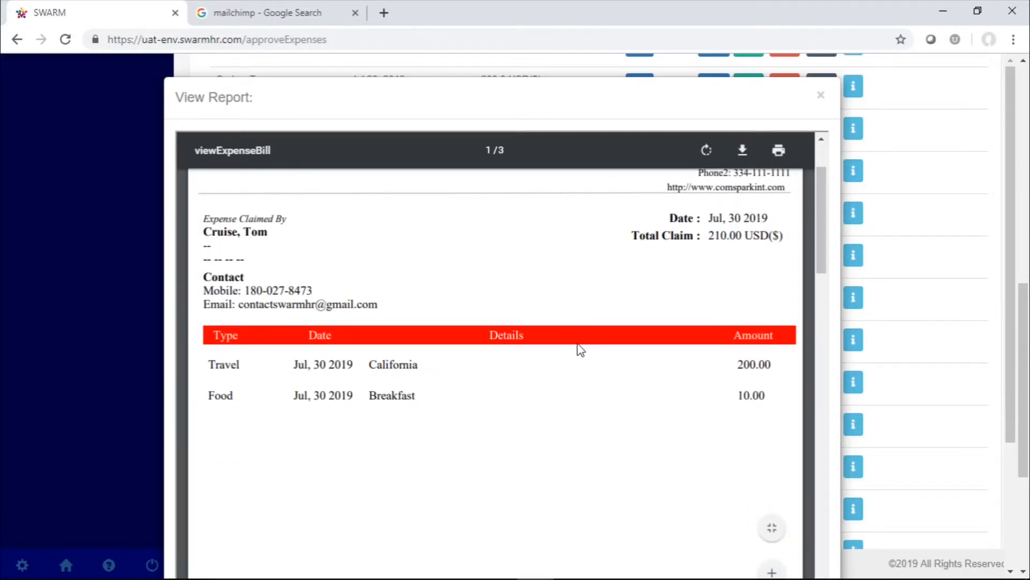
scroll(695, 351, up, 2)
scroll(696, 351, down, 10)
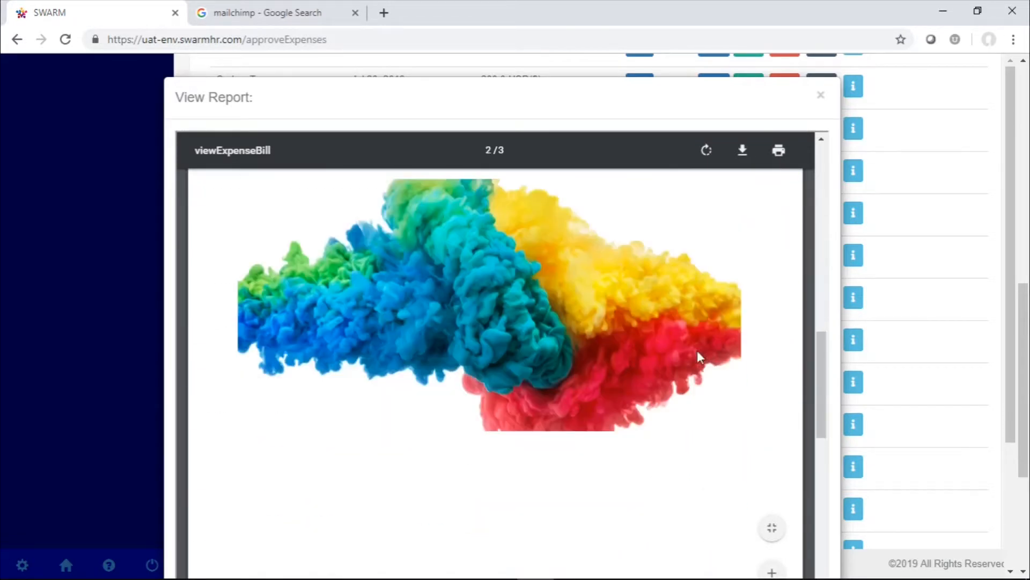
right_click(697, 349)
click(644, 290)
scroll(644, 290, down, 10)
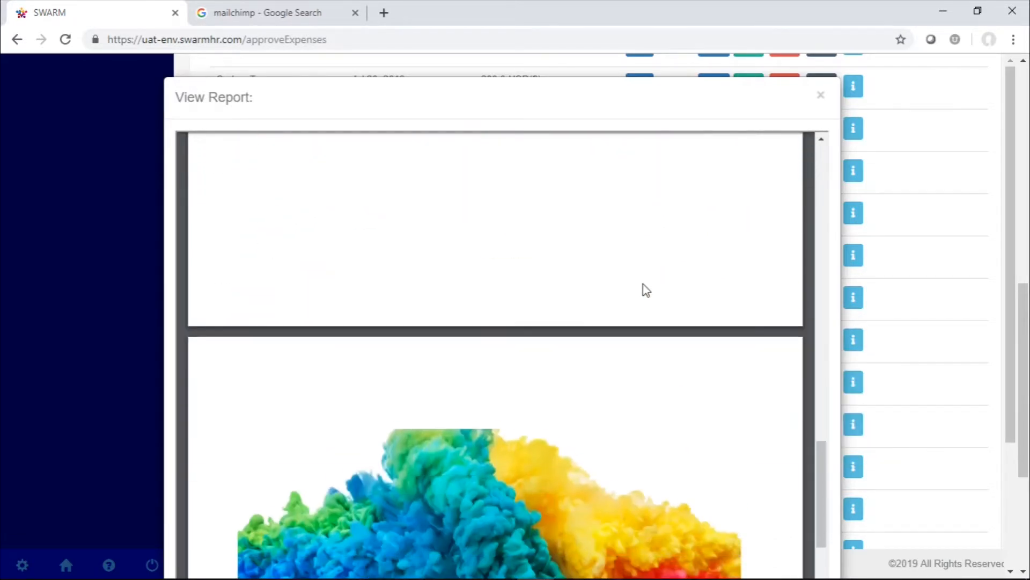
scroll(643, 283, up, 10)
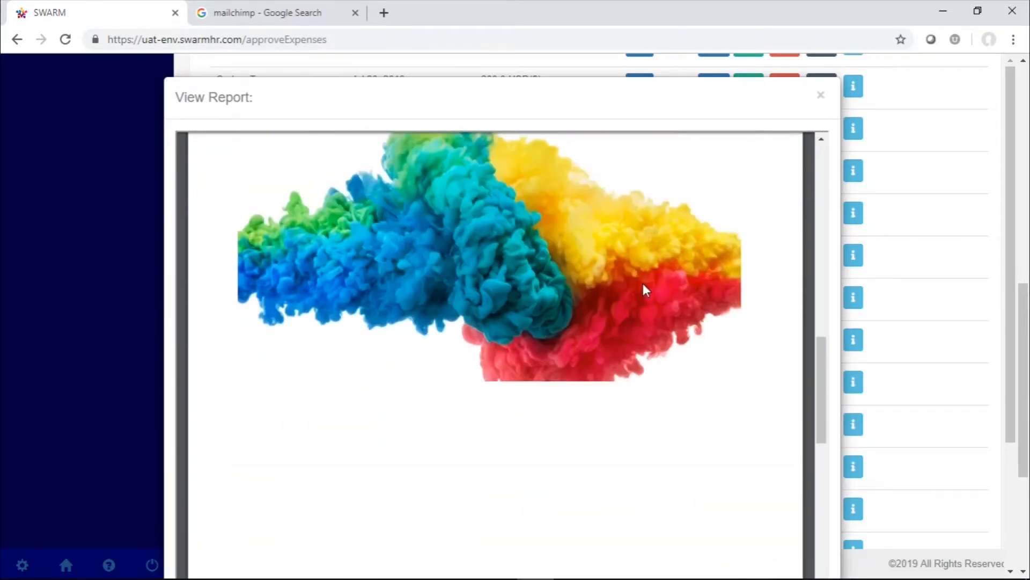
scroll(643, 282, up, 8)
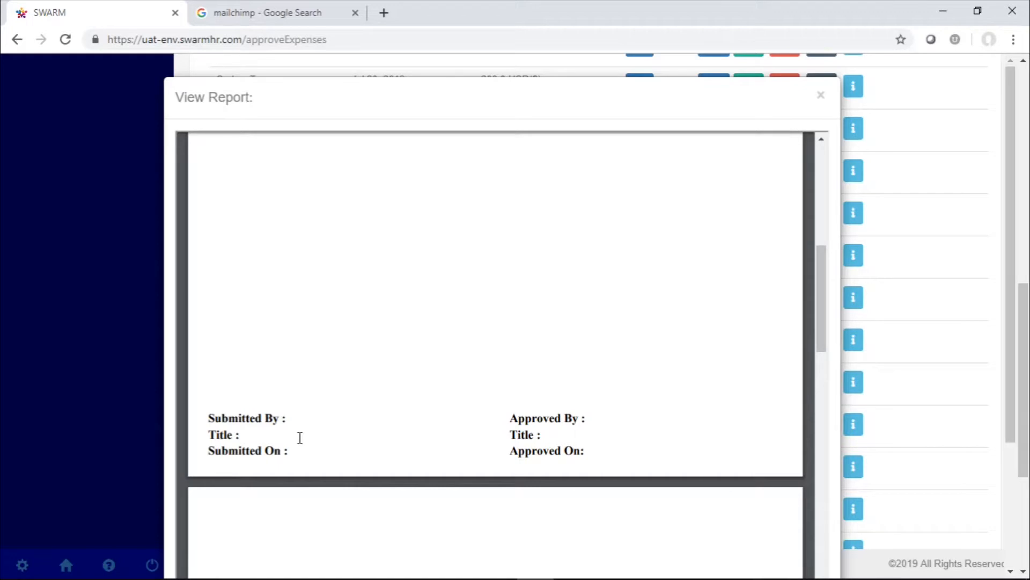
scroll(300, 438, up, 8)
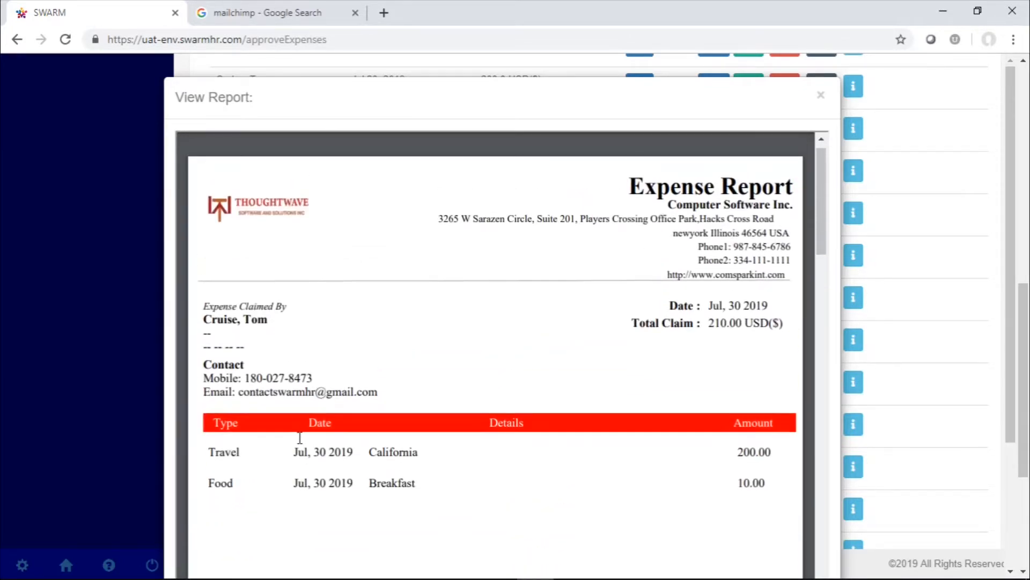
scroll(300, 437, up, 2)
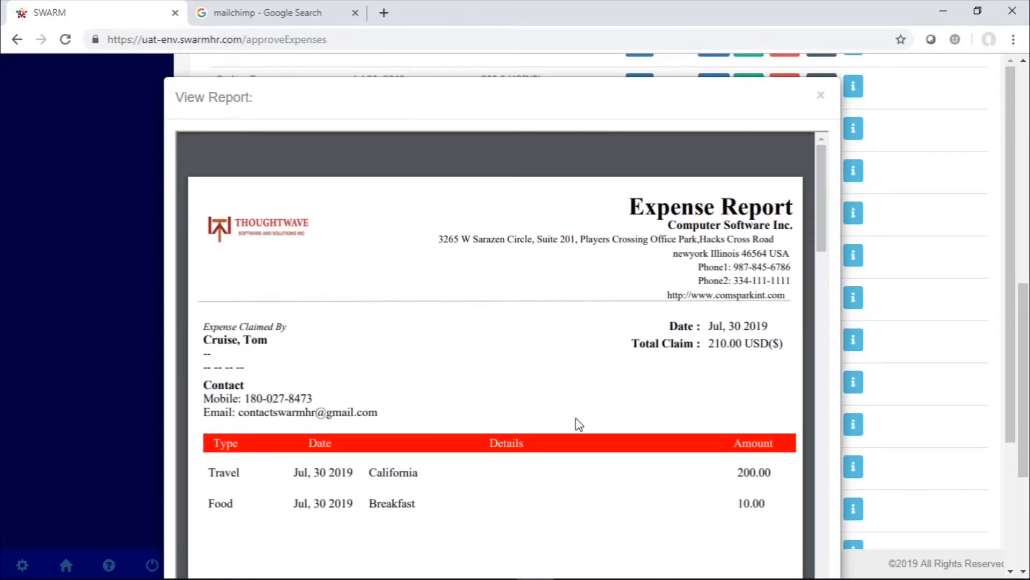
click(821, 98)
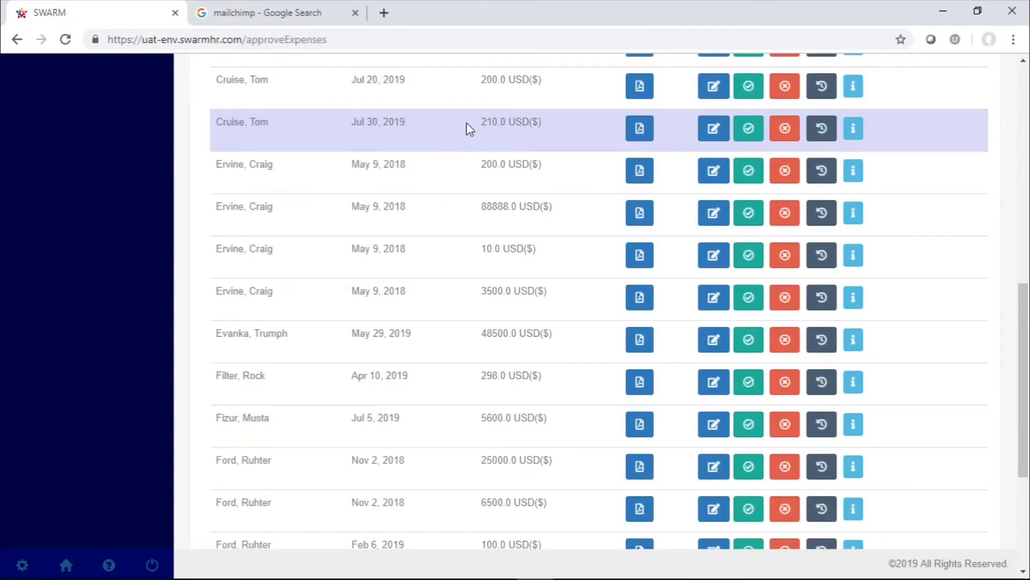
View the edit form for the pending Jul 30, 2019 claim and close it without changes.
click(715, 140)
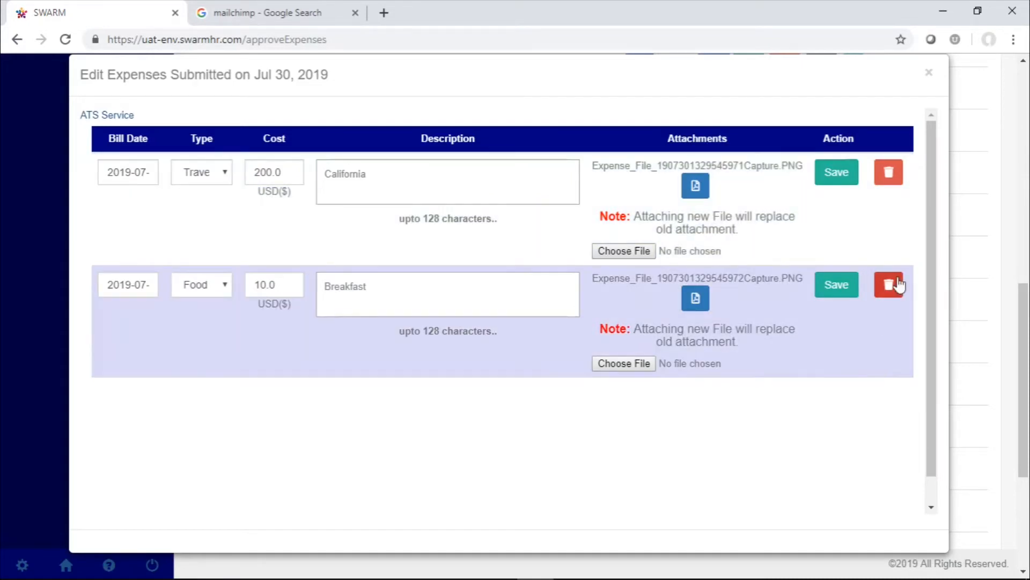
click(930, 74)
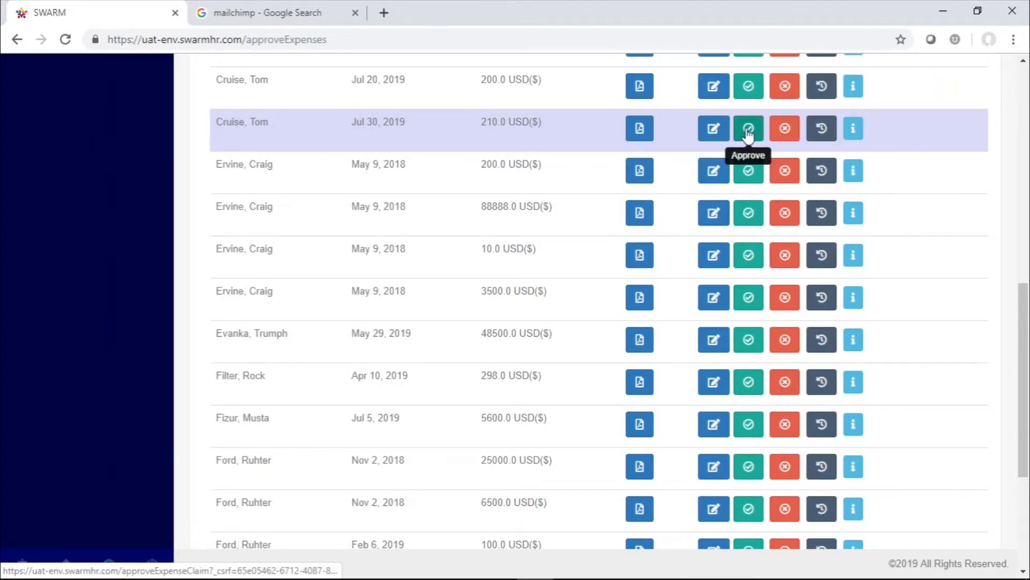
Review the approval history of the employee who submitted the Jul 30, 2019 claim, down to the end of its first page, and close it.
click(820, 134)
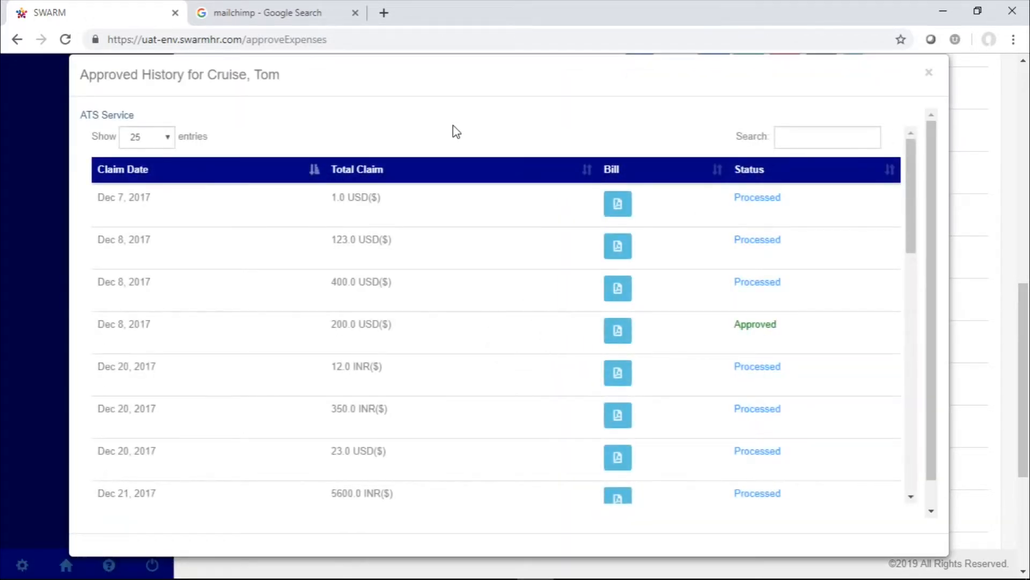
scroll(470, 249, down, 7)
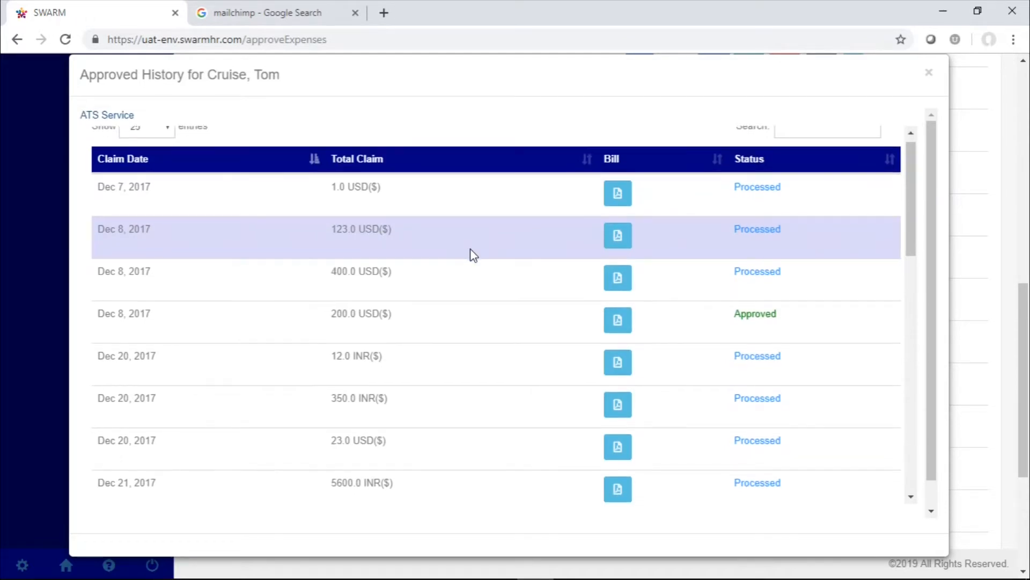
scroll(470, 249, down, 8)
scroll(470, 249, up, 15)
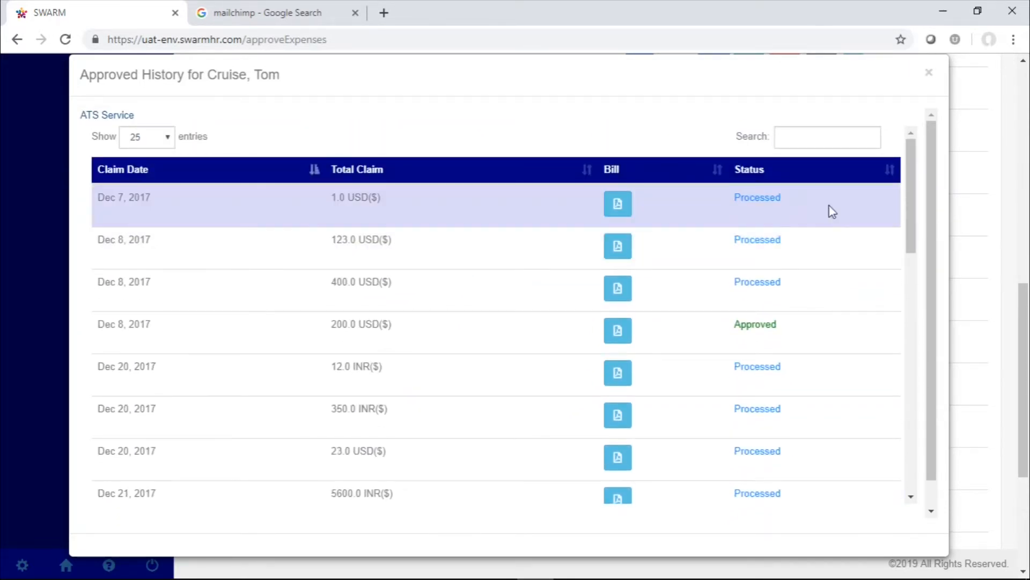
scroll(830, 211, down, 7)
scroll(829, 211, down, 9)
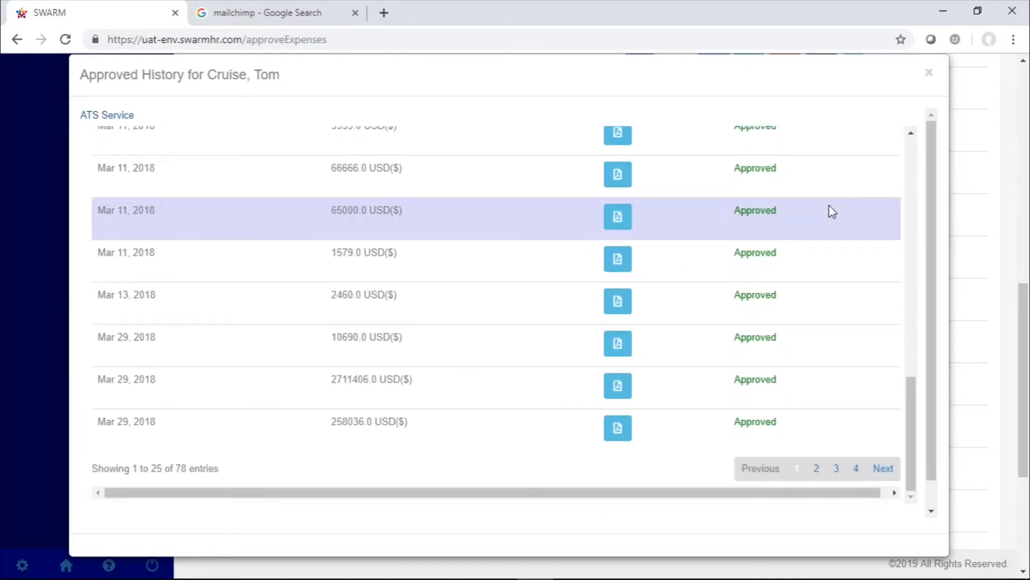
click(928, 75)
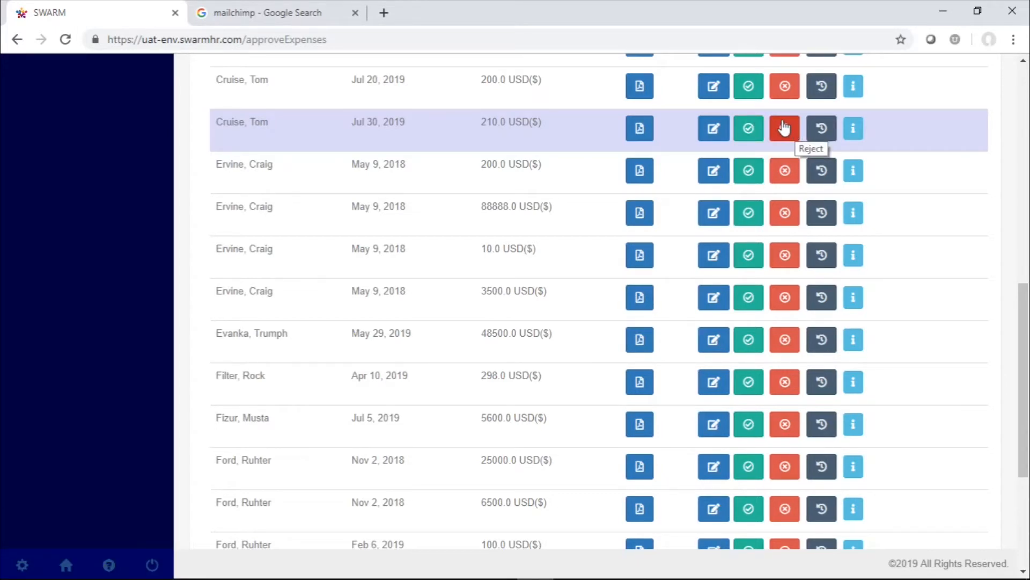
Approve the pending 210.0 USD claim dated Jul 30, 2019, and look through the first page of approved claims.
click(756, 135)
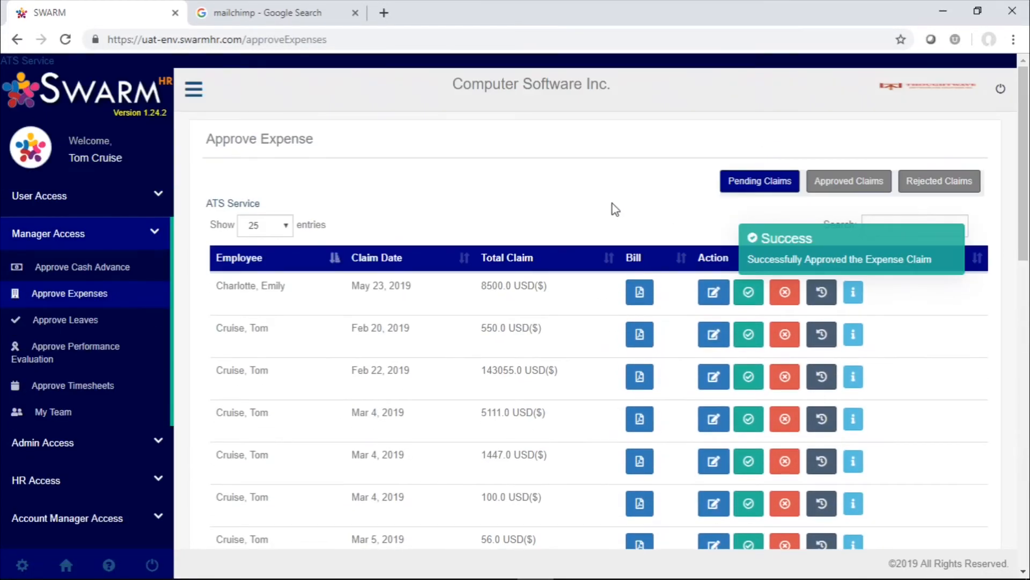
click(861, 187)
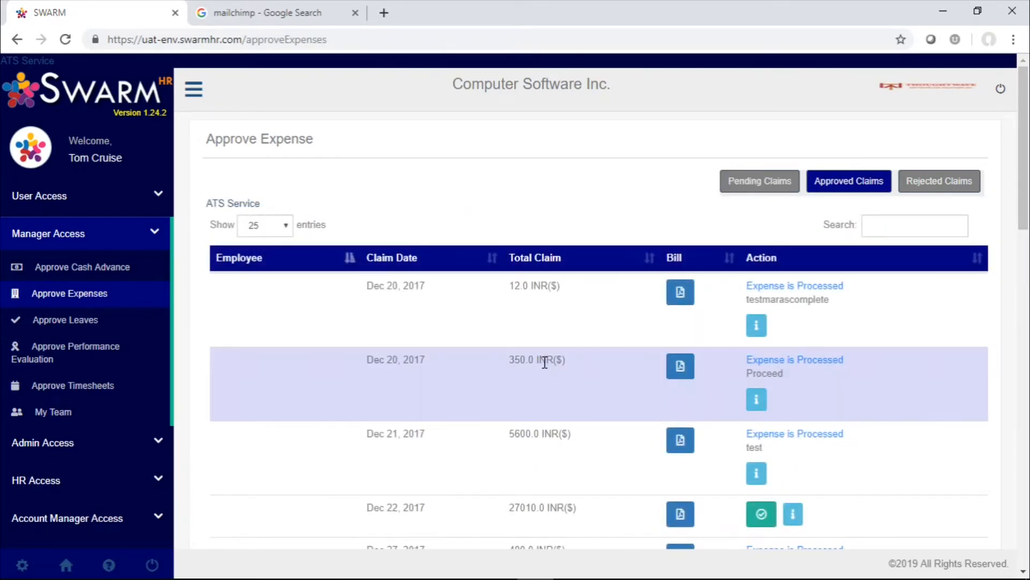
scroll(545, 362, down, 5)
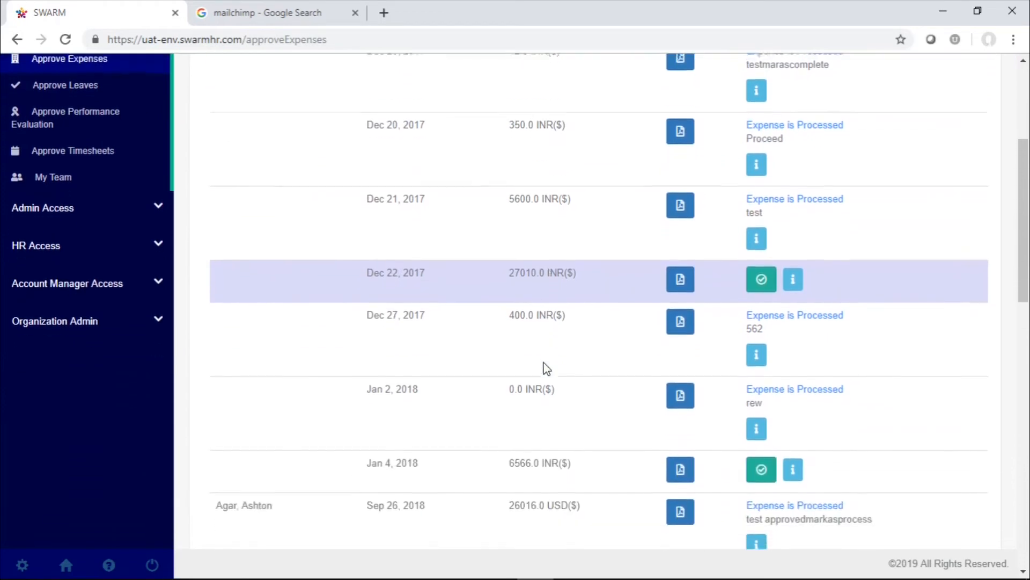
scroll(544, 367, down, 12)
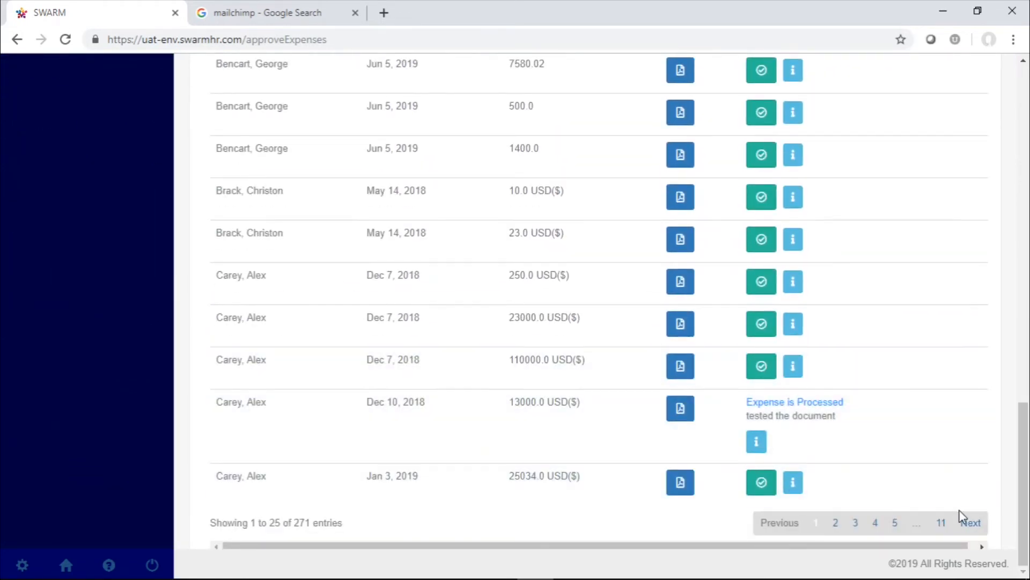
scroll(582, 423, up, 15)
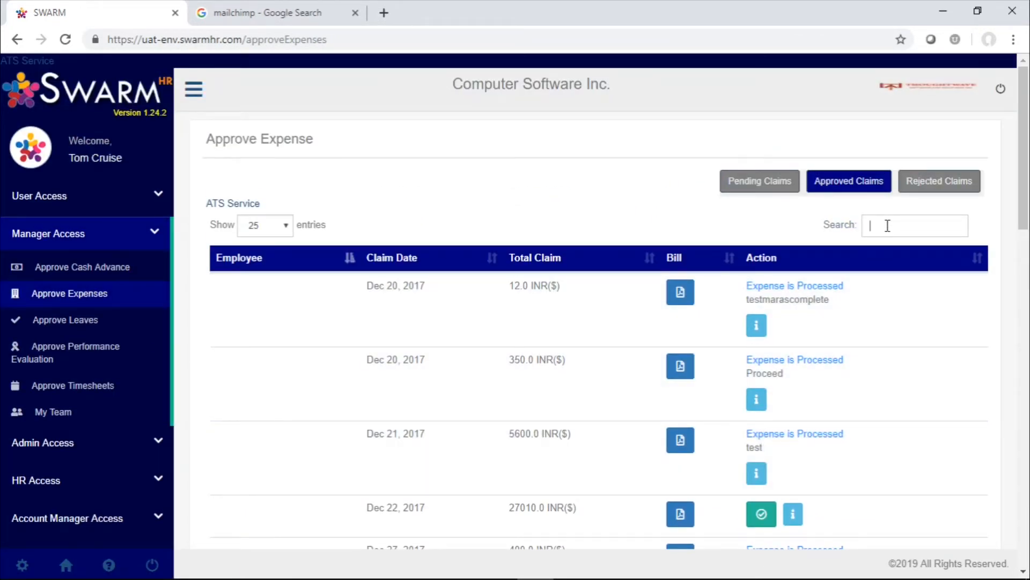
text(July)
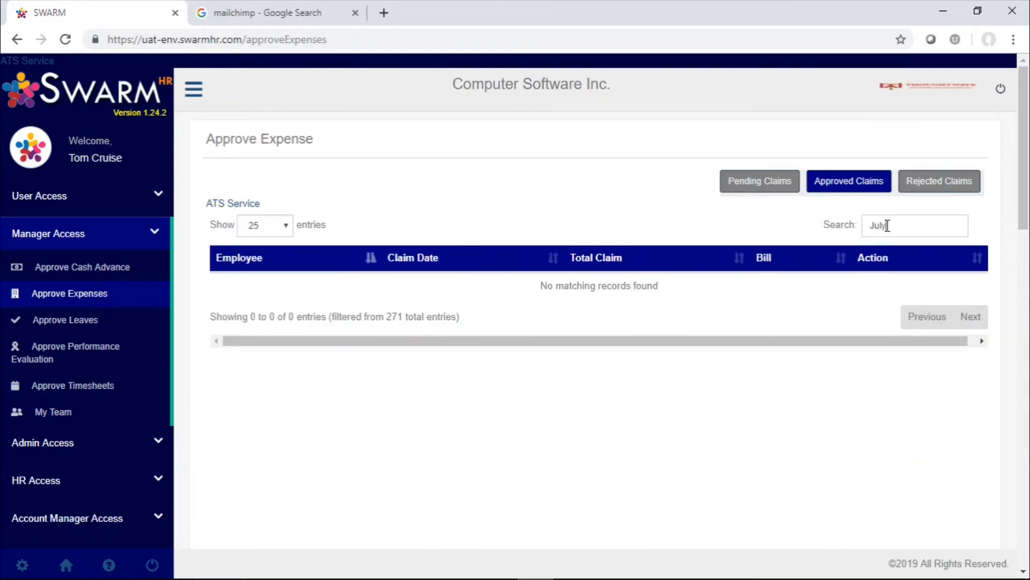
key(BackSpace)
key(BackSpace)
key(BackSpace)
key(BackSpace)
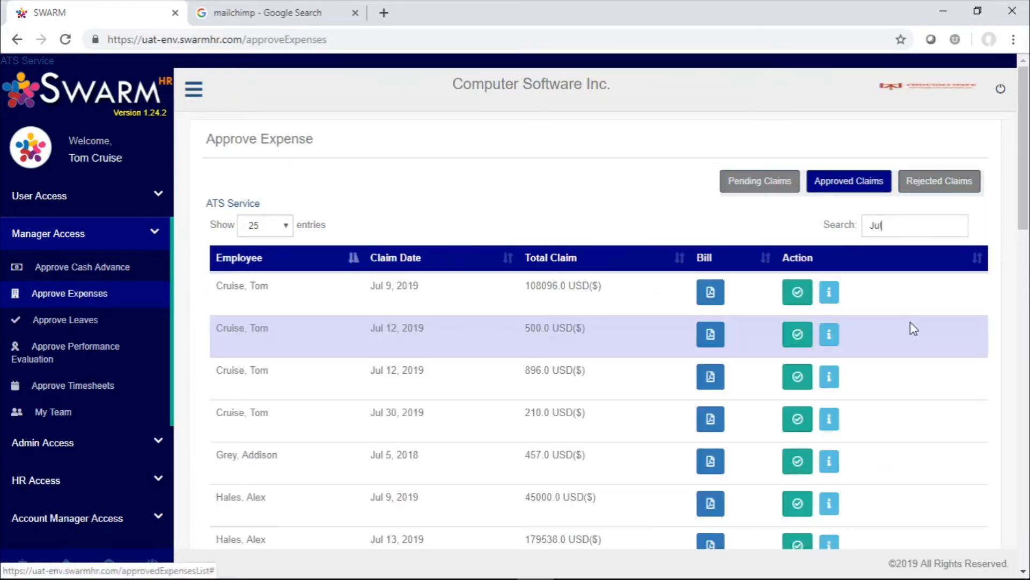
Filter the approved claims by the full name of the employee who submitted the Jul 30, 2019 claim.
text(TOO)
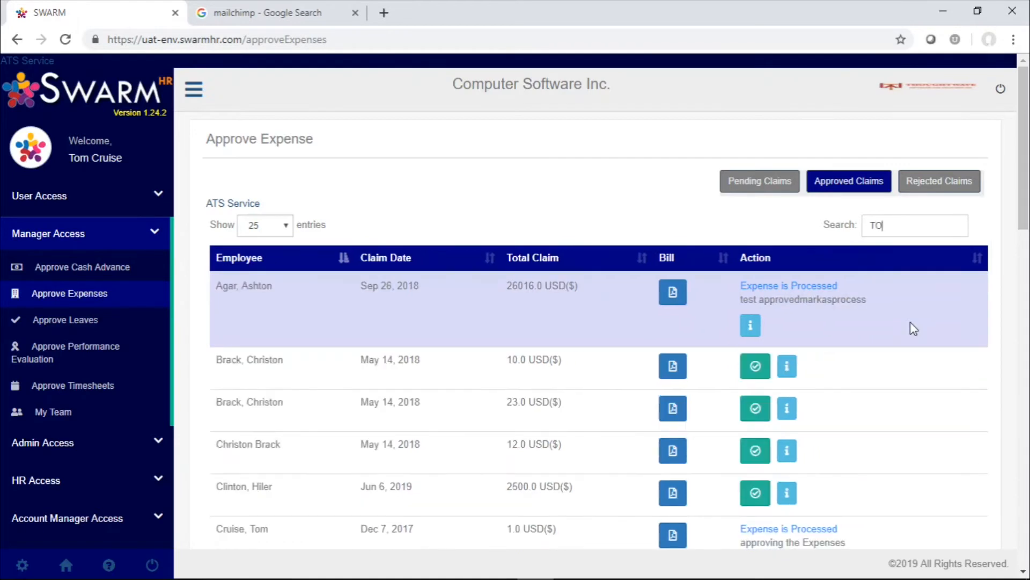
key(BackSpace)
key(BackSpace)
text(om Cruise)
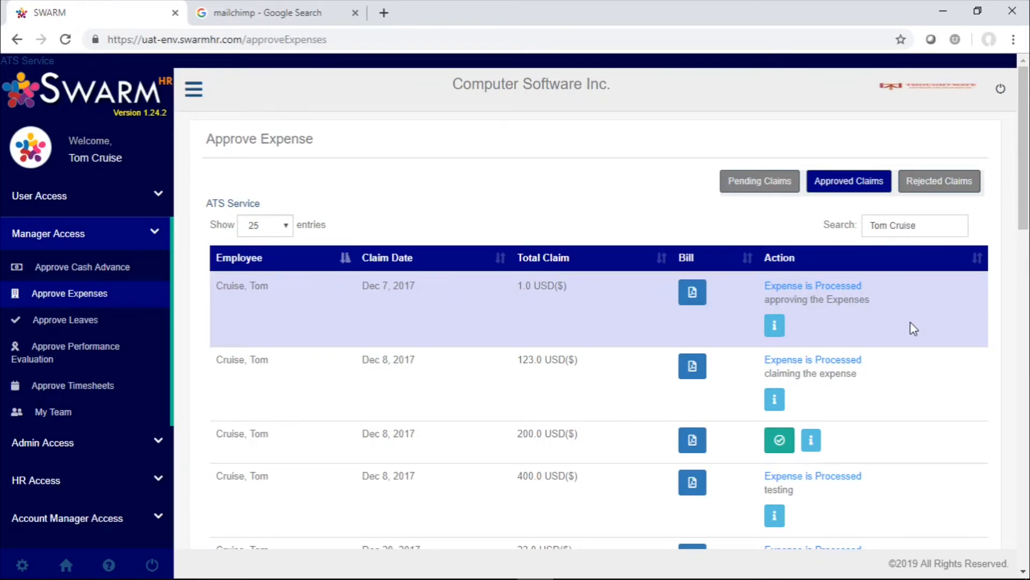
Find the approved 210.0 USD claim dated Jul 30, 2019 on page 3 of the filtered claims.
scroll(911, 328, down, 5)
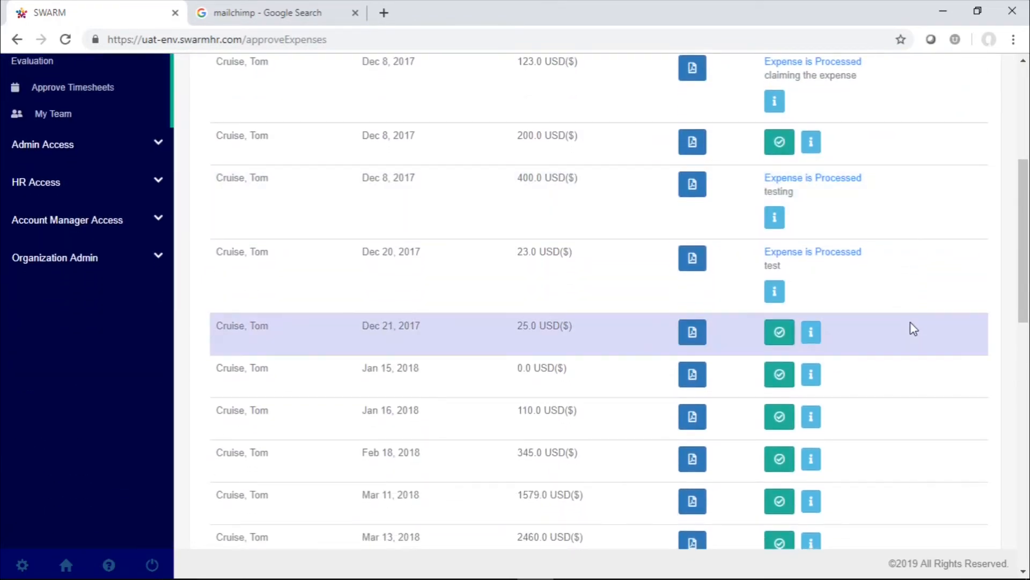
scroll(914, 329, down, 12)
scroll(912, 327, down, 1)
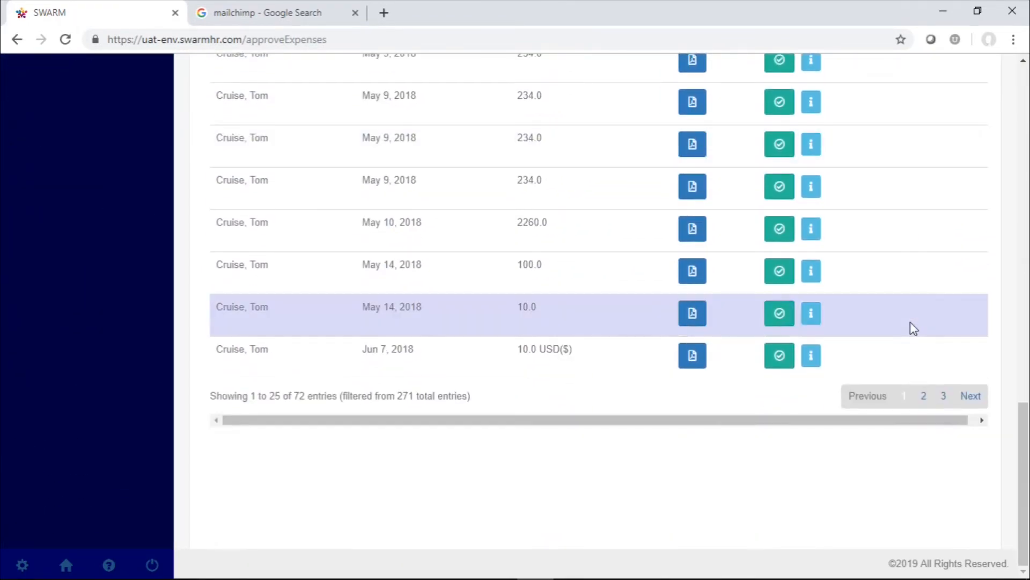
click(946, 403)
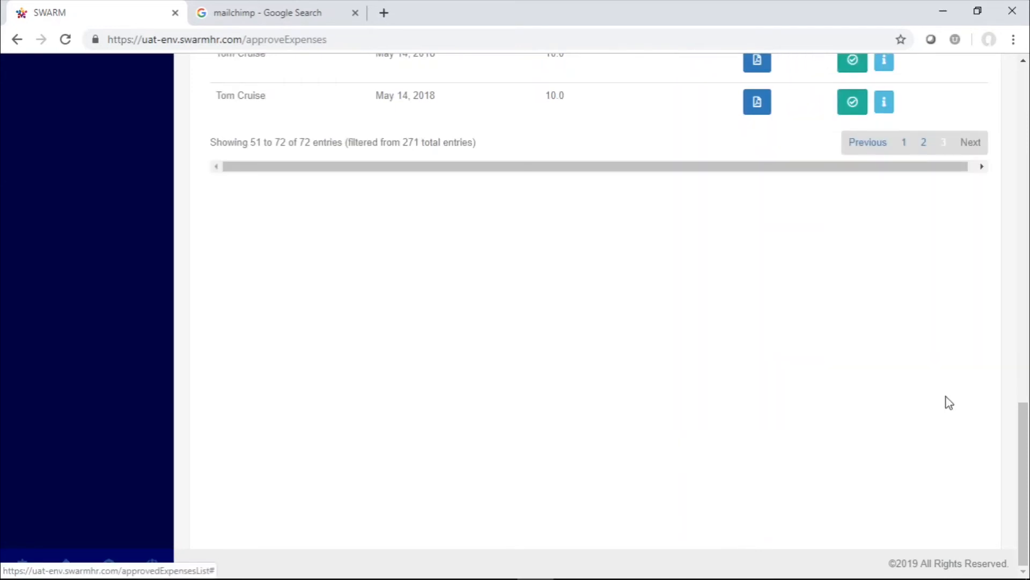
scroll(929, 221, up, 6)
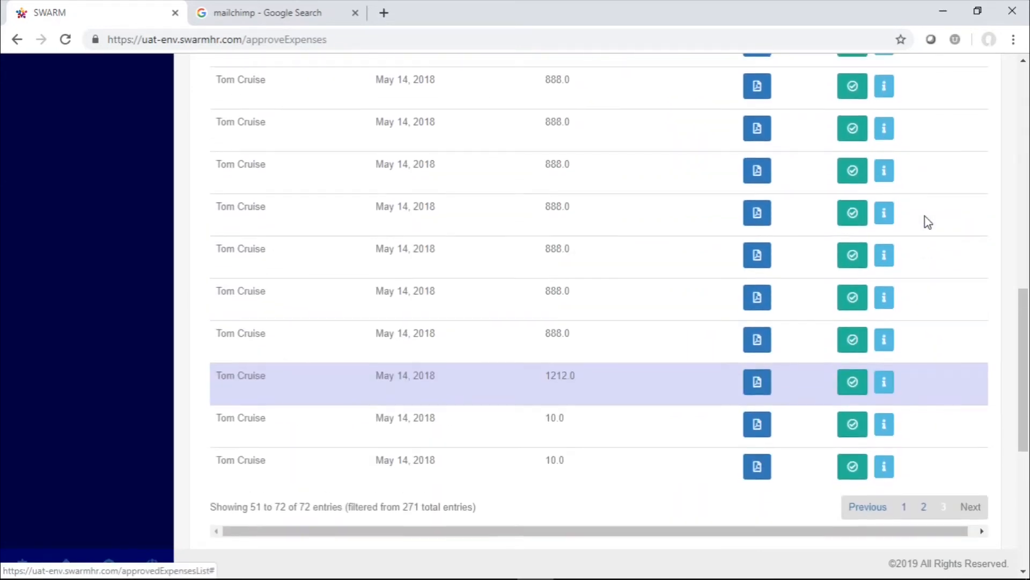
scroll(928, 221, up, 6)
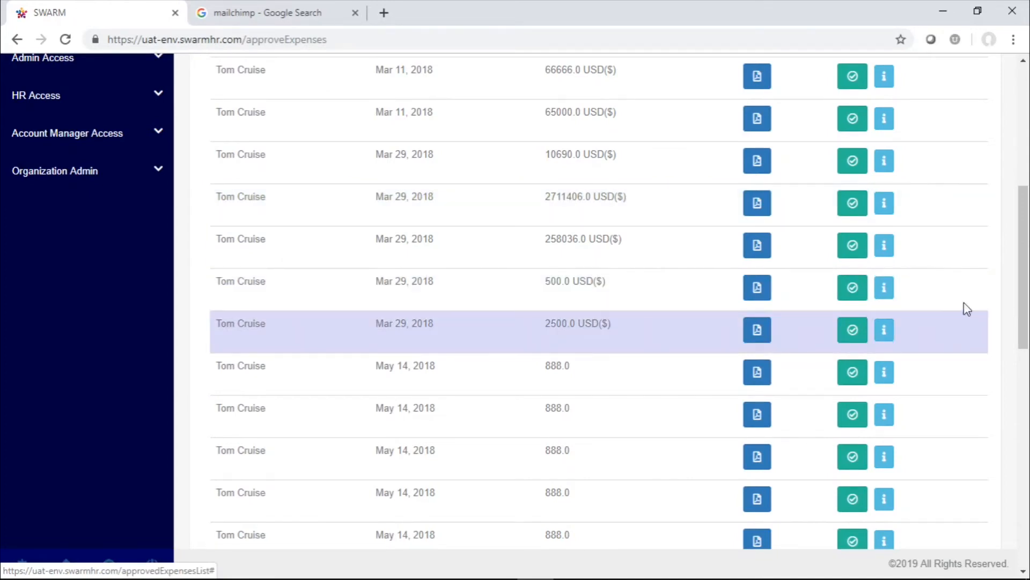
drag(1025, 297, 1028, 150)
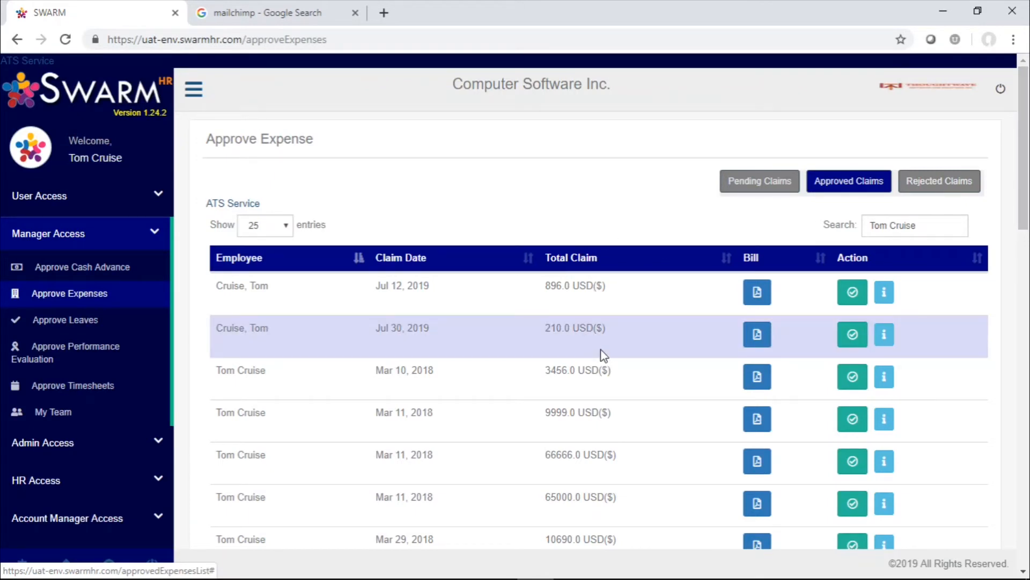
Examine the expense lines and the submission and approval fields in the approved Jul 30, 2019 claim's bill report, and close it.
click(761, 336)
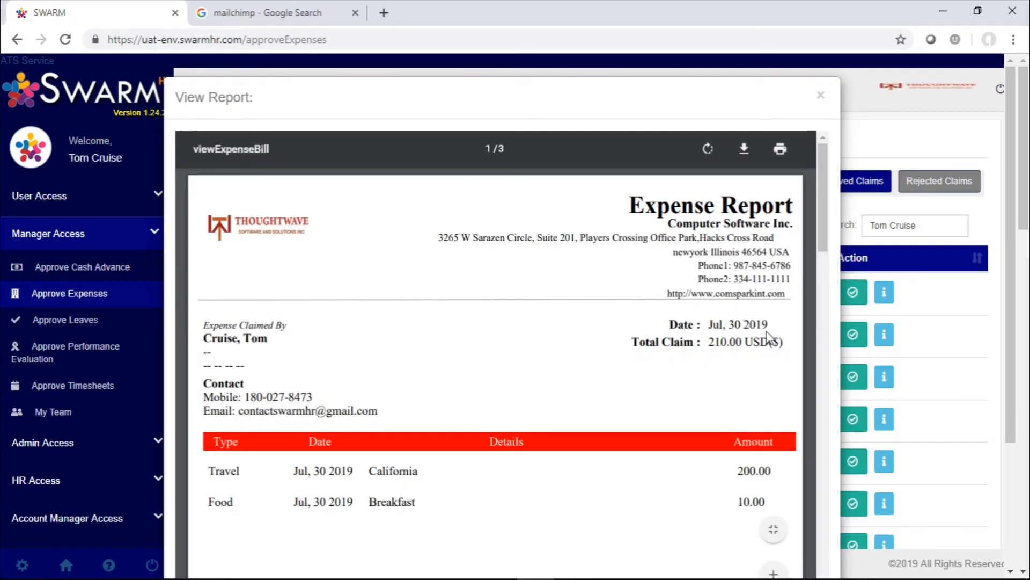
scroll(767, 331, down, 5)
scroll(768, 326, down, 6)
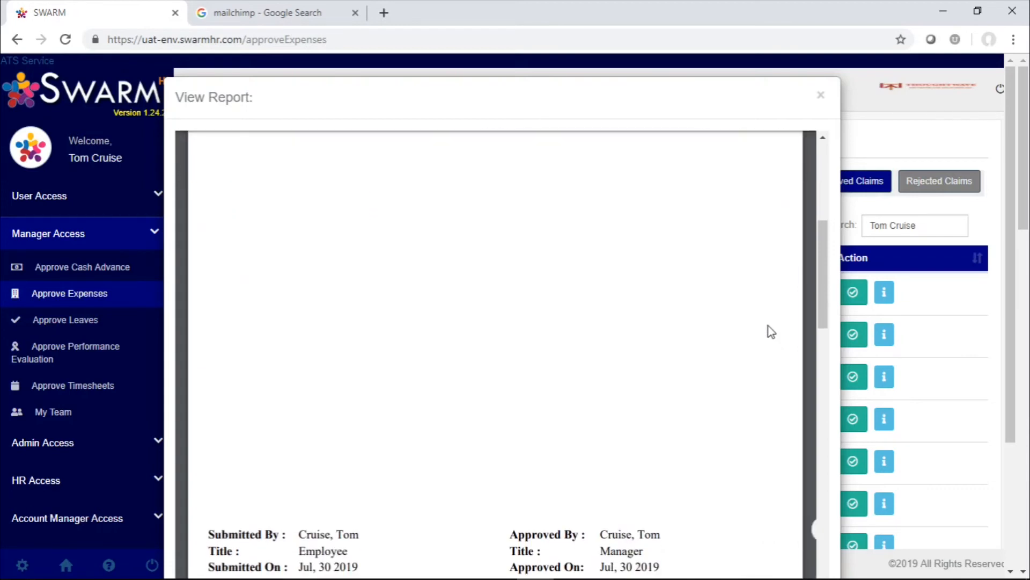
scroll(769, 326, up, 10)
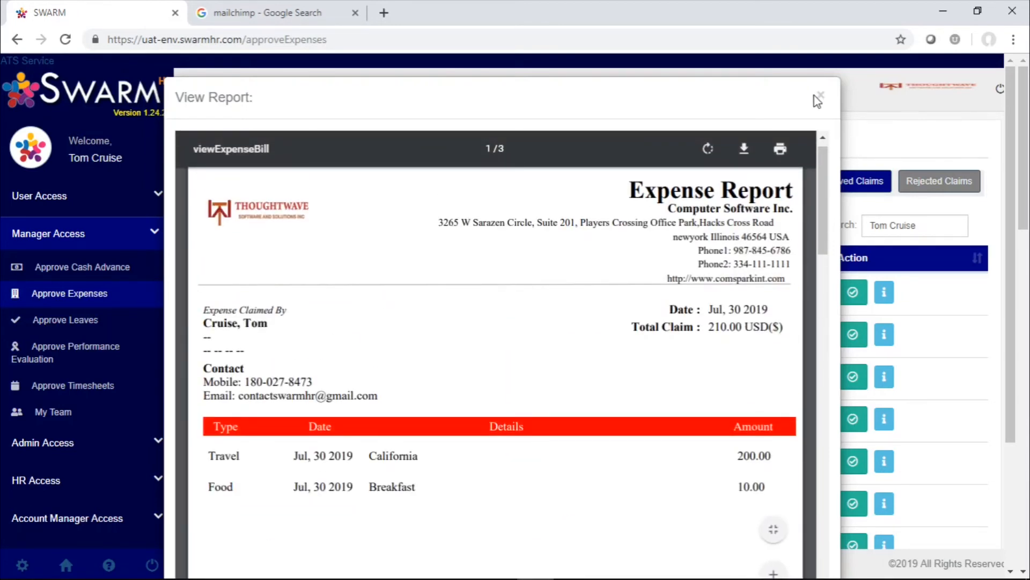
click(820, 97)
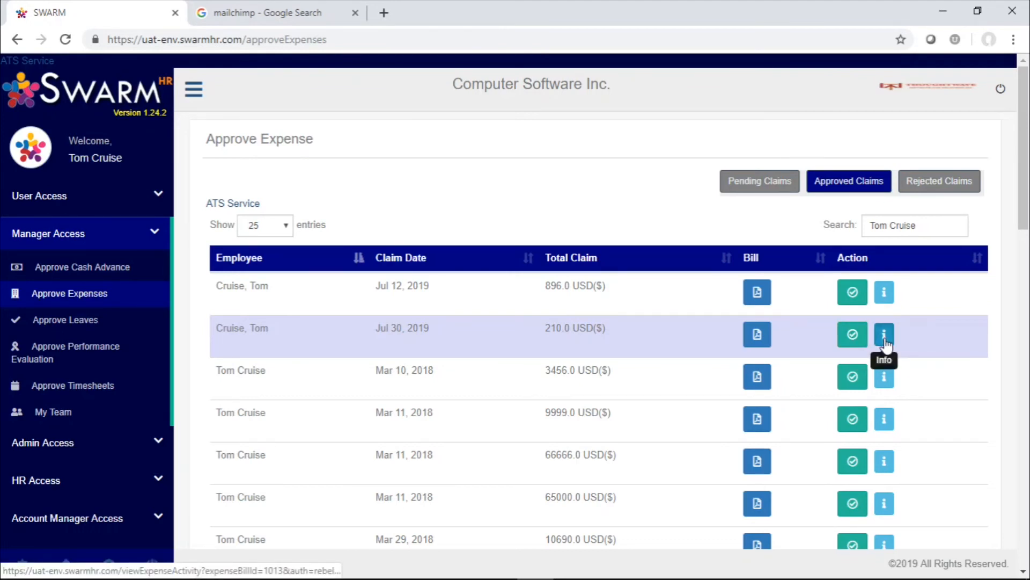
Review the activity log of the approved Jul 30, 2019 claim, including who performed each activity, and close it.
click(884, 338)
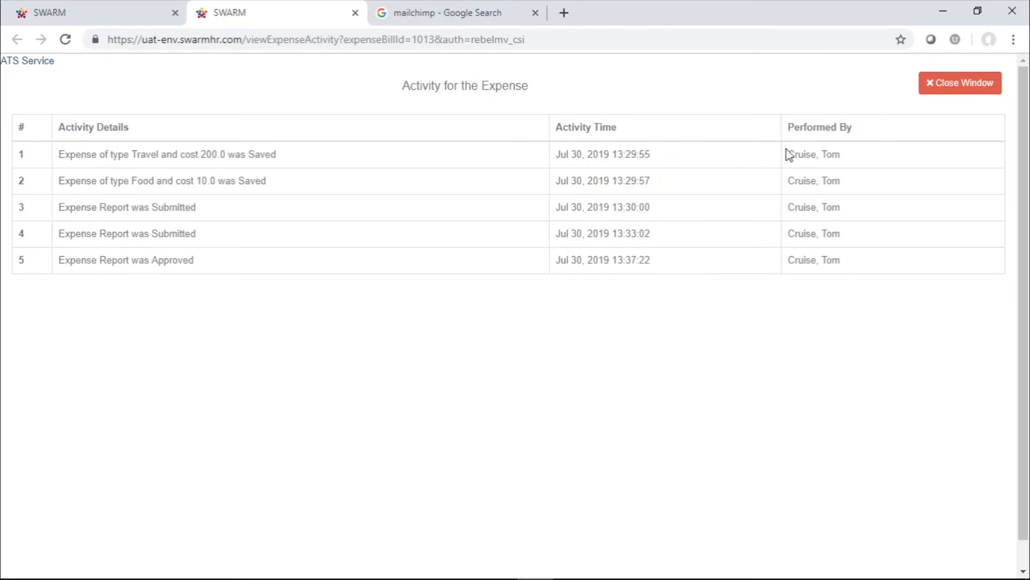
drag(787, 154, 818, 207)
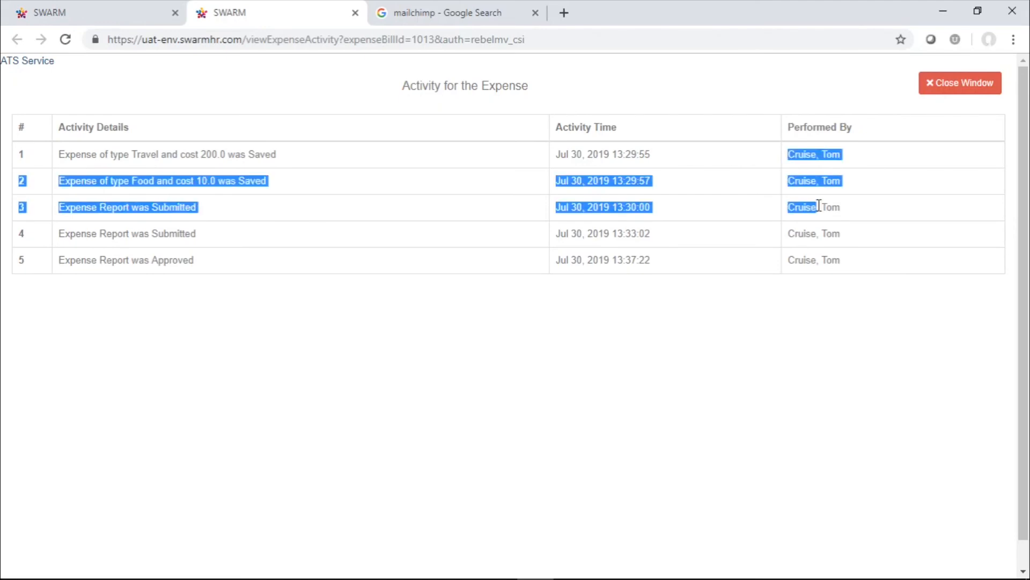
click(859, 227)
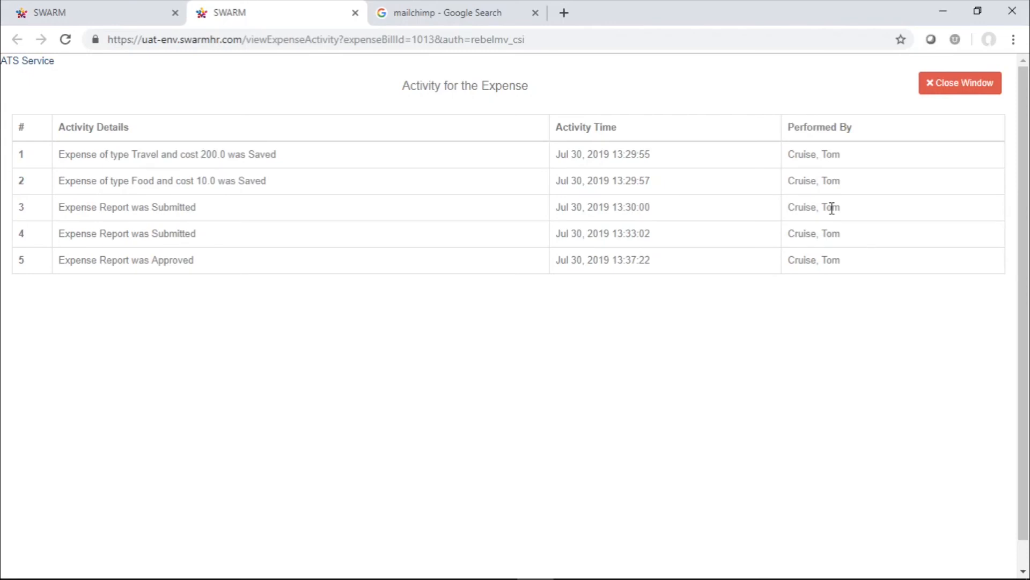
click(356, 16)
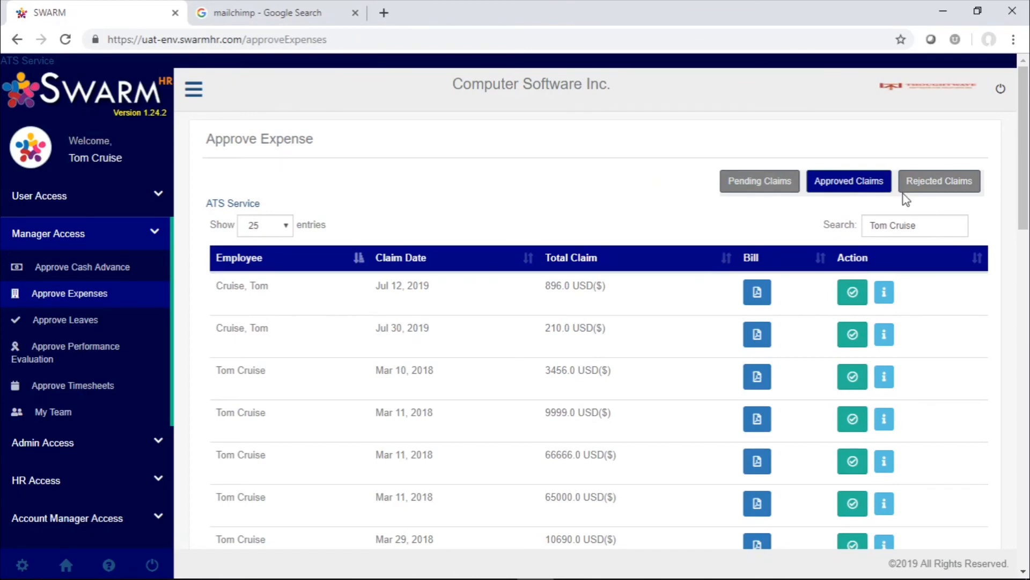
Look through the rejected claims and the reasons given for their rejection.
click(924, 192)
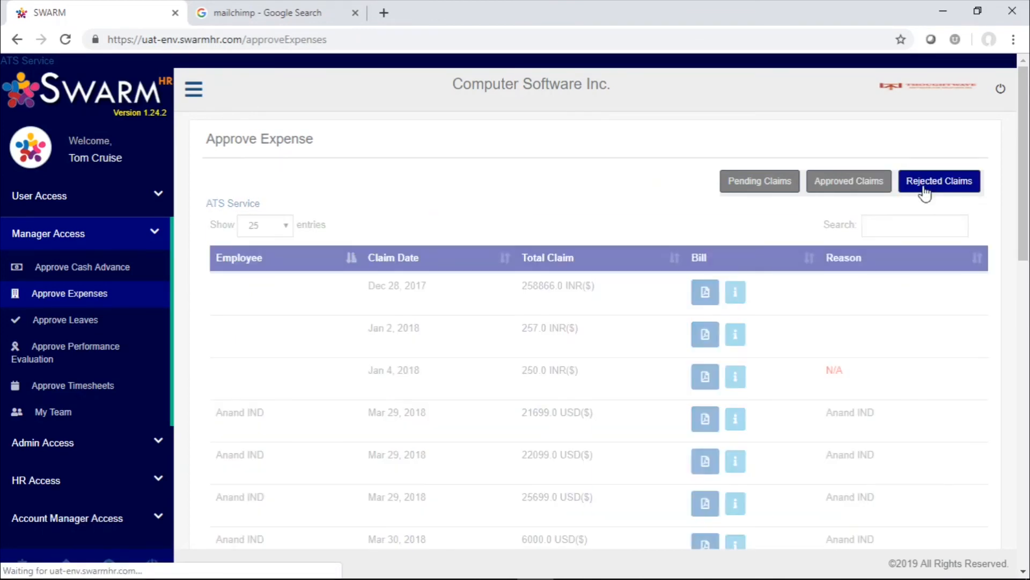
scroll(562, 370, down, 4)
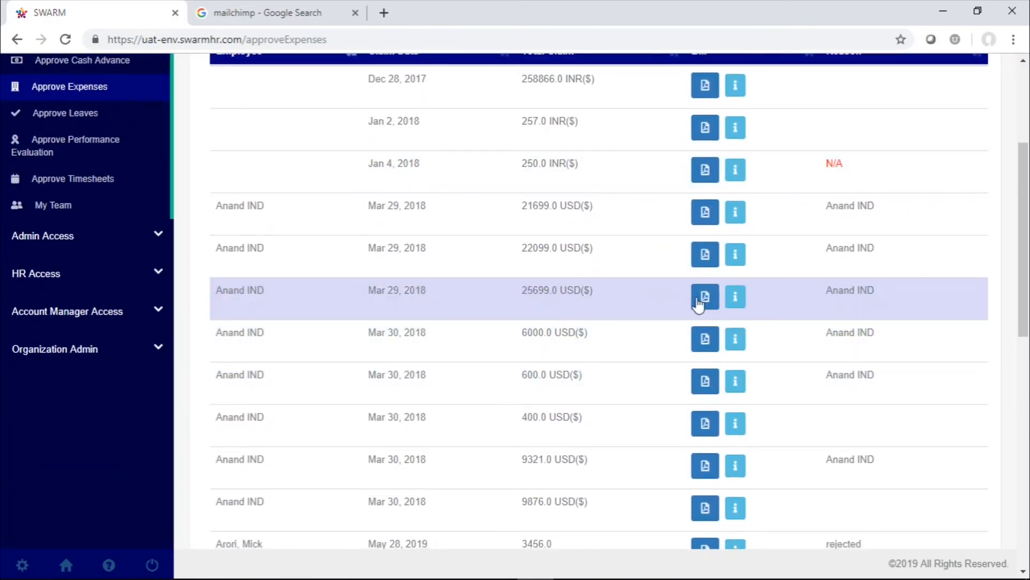
scroll(753, 301, down, 4)
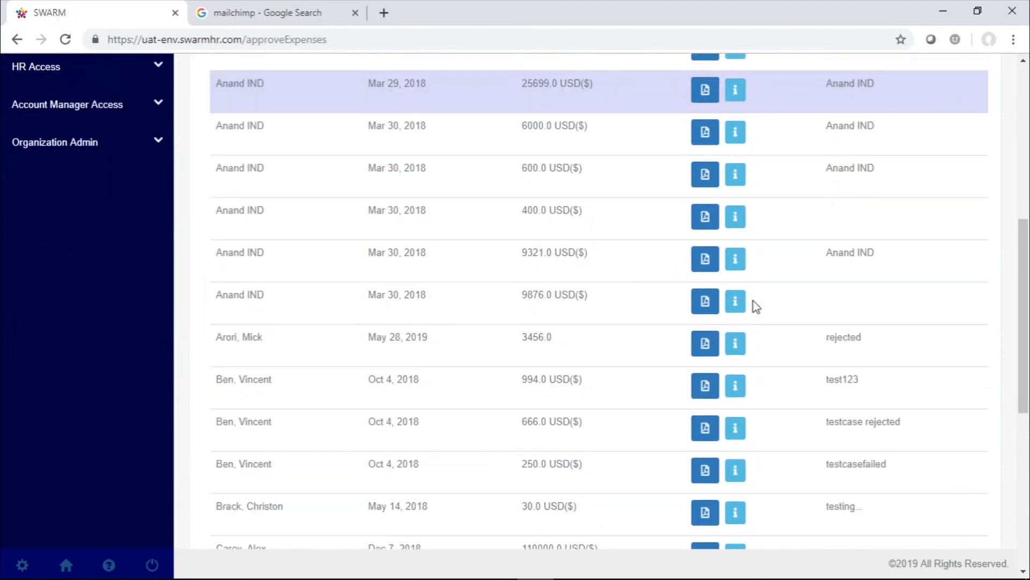
scroll(754, 301, down, 5)
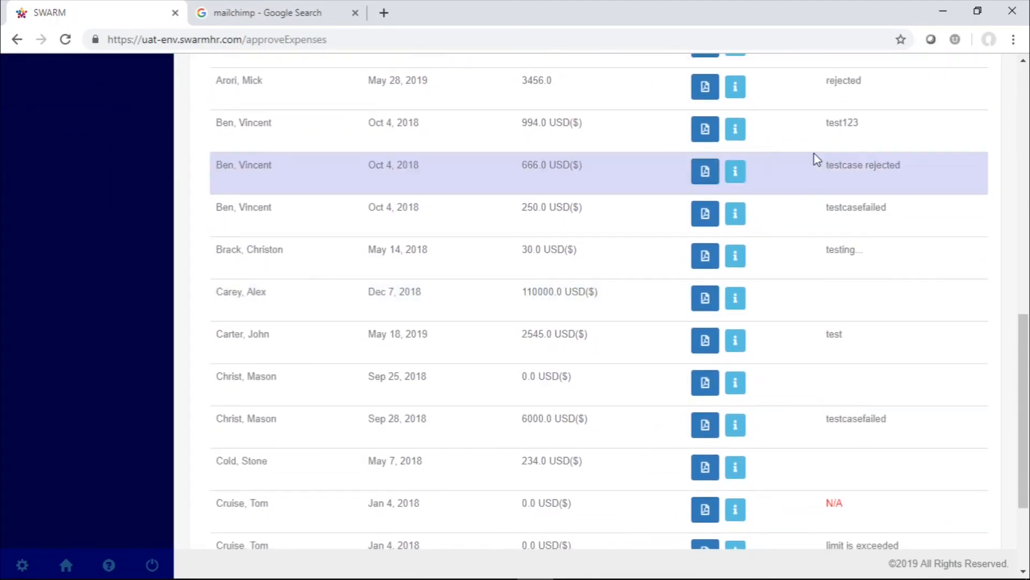
scroll(831, 489, right, 1)
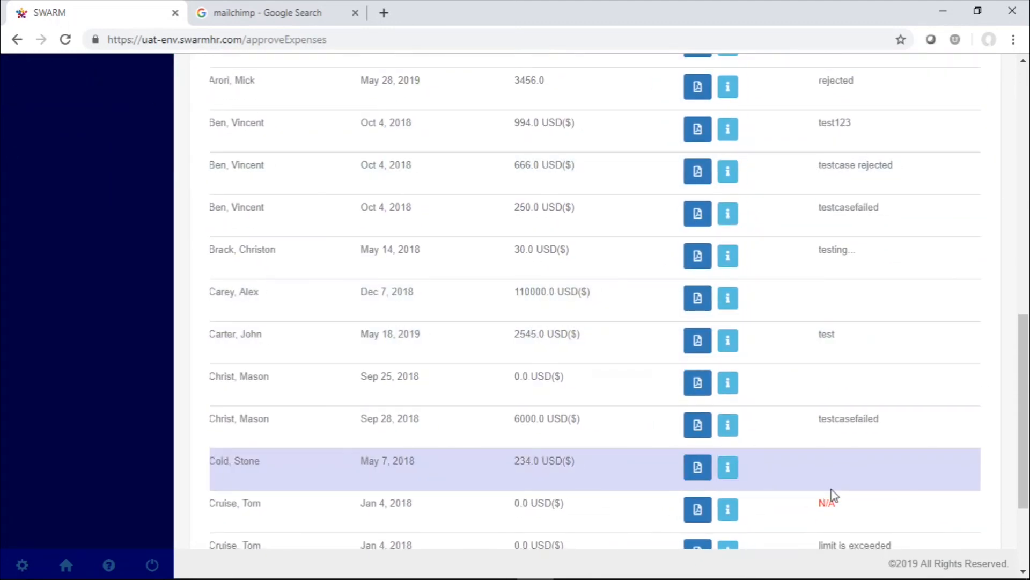
scroll(784, 356, up, 10)
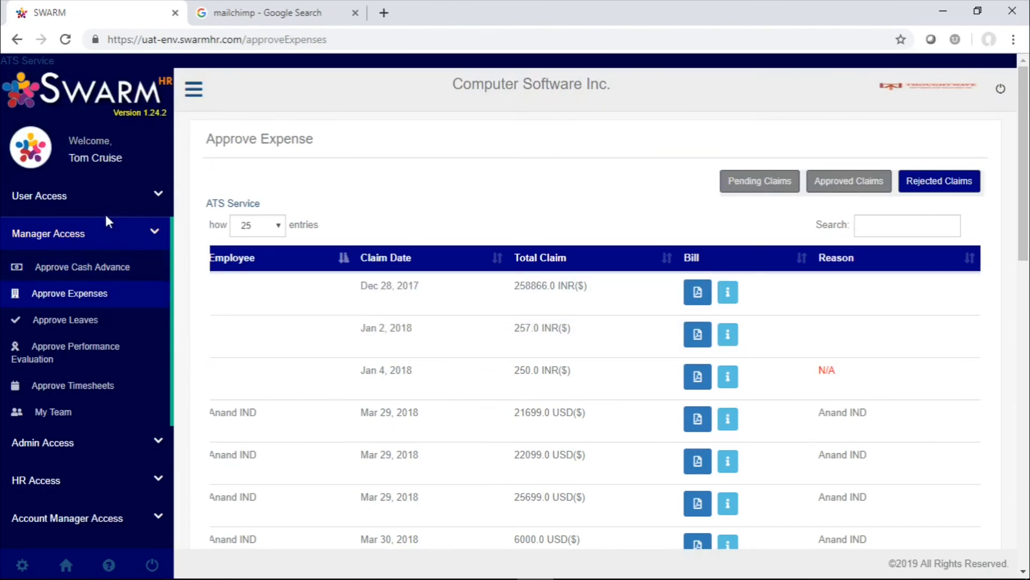
Leave the expense approvals and return to the home page.
click(101, 202)
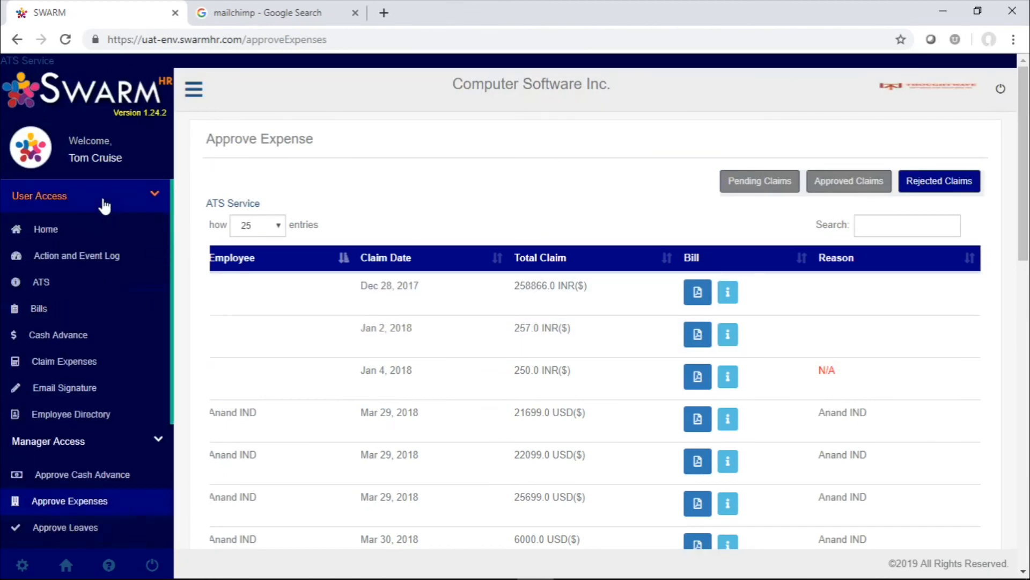
click(82, 226)
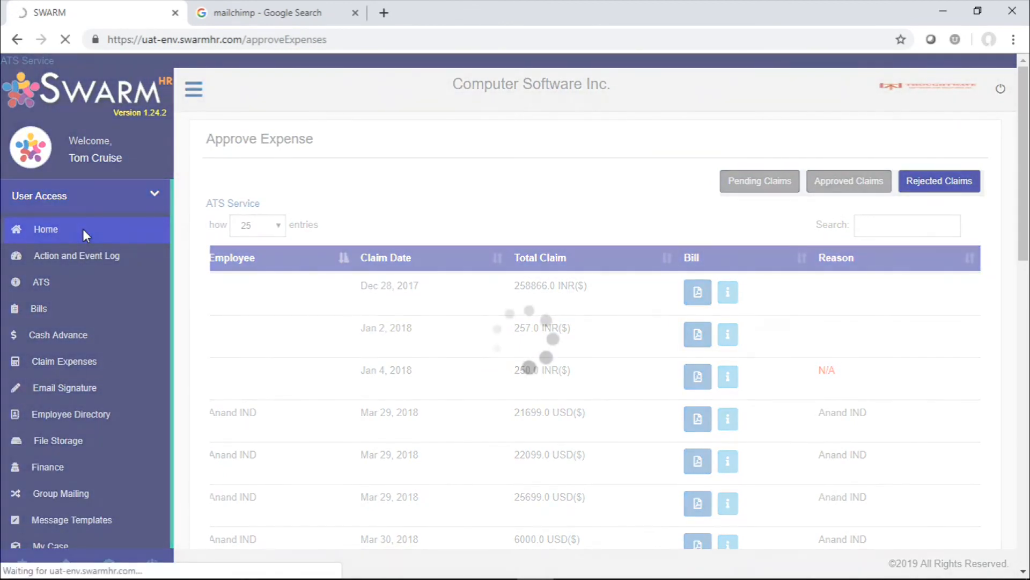